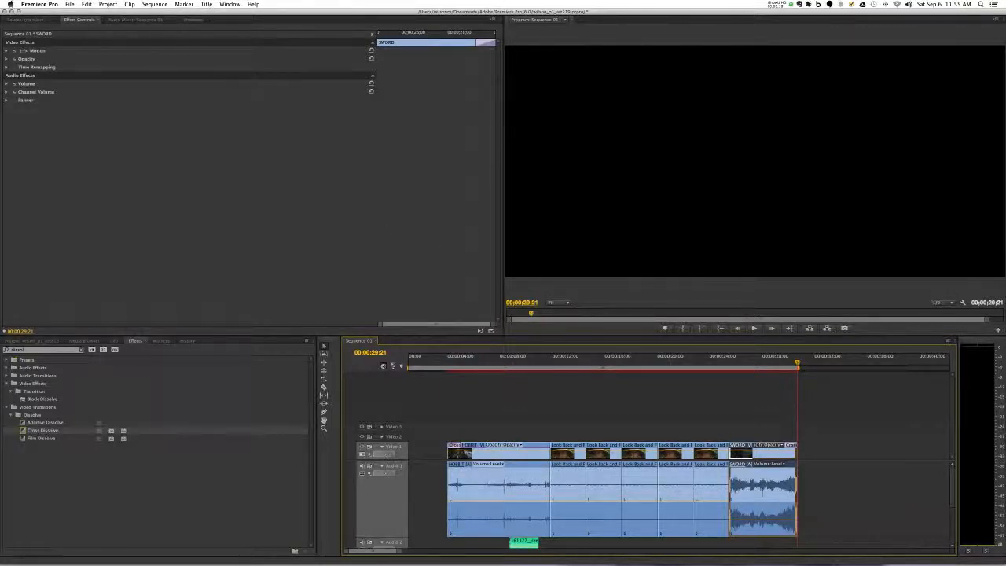
# - Create a new default still title named "The End" in the project
pyautogui.click(46, 341)
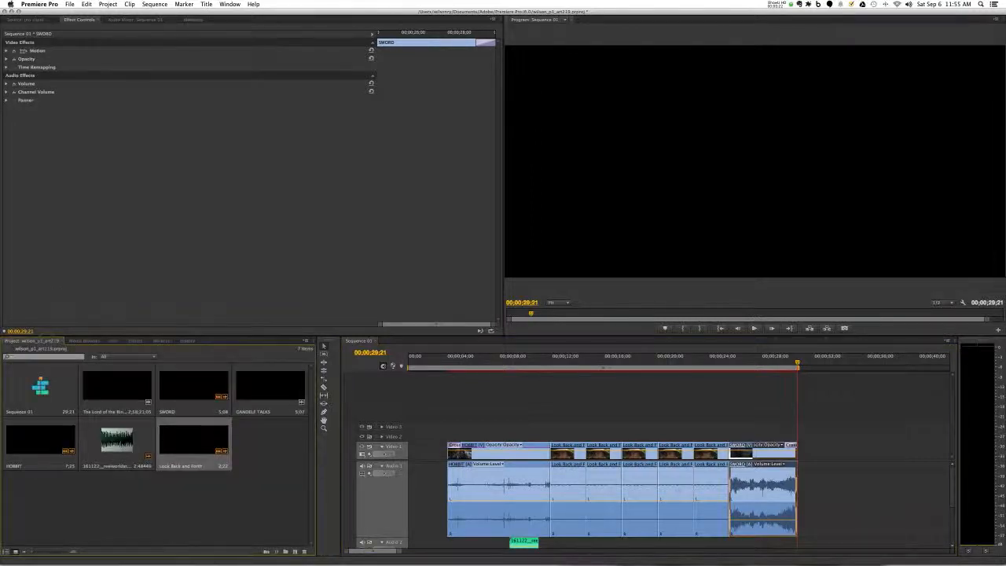
pyautogui.click(207, 5)
pyautogui.moveTo(222, 14)
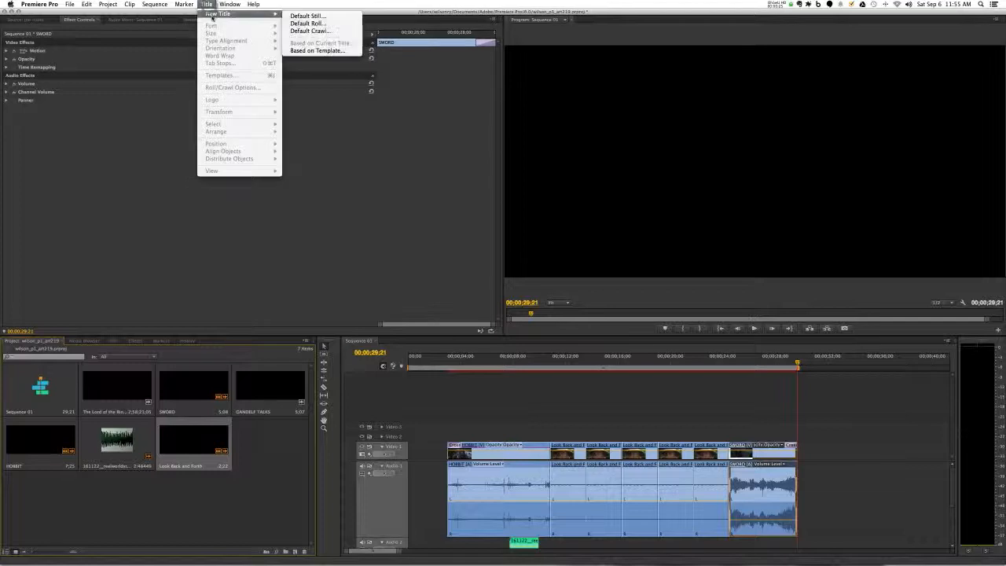
pyautogui.click(303, 16)
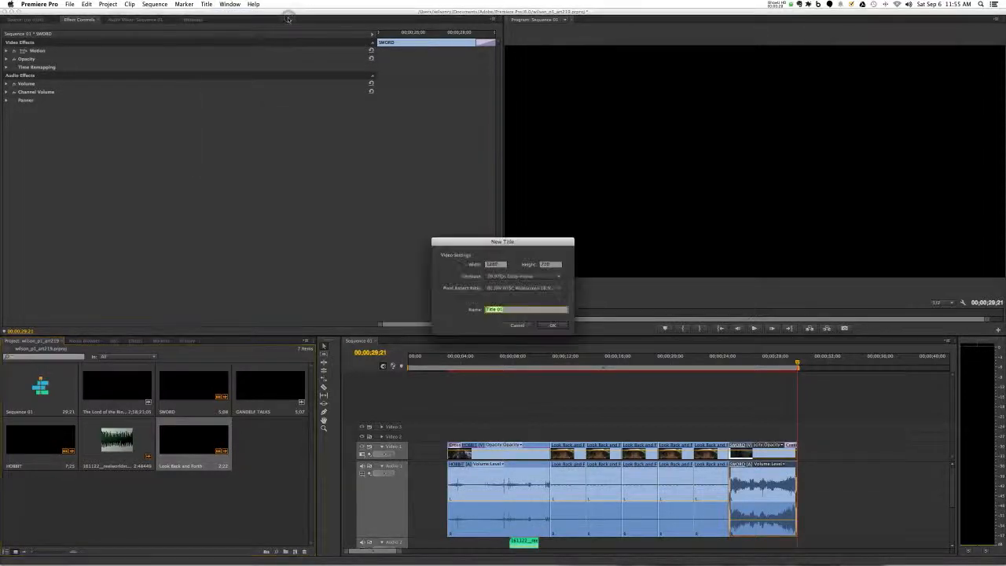
pyautogui.write('The End')
pyautogui.click(561, 327)
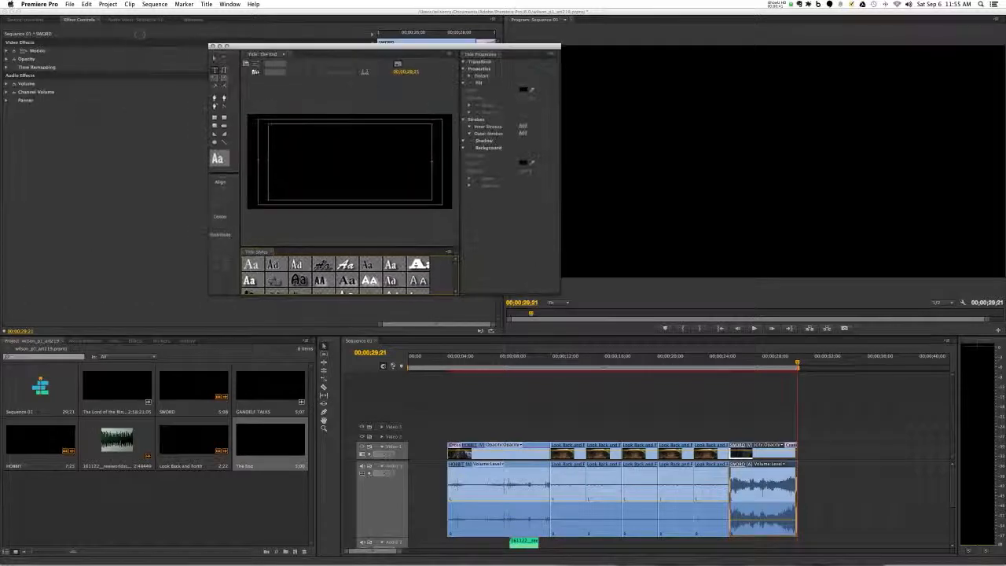
# - Enlarge the title editor window, add the text "The End" to the title canvas and select it
pyautogui.moveTo(560, 293); pyautogui.dragTo(849, 444)
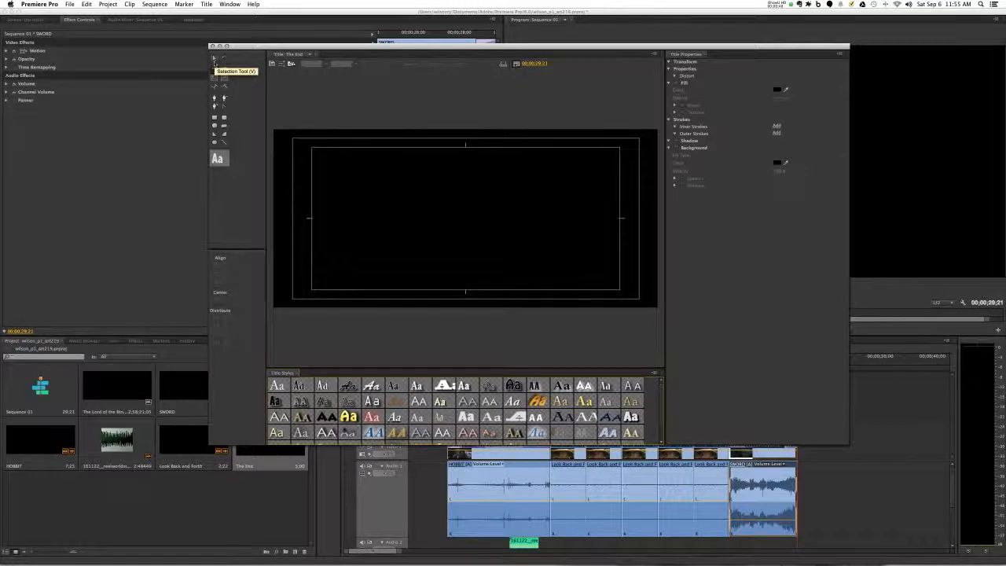
pyautogui.click(214, 71)
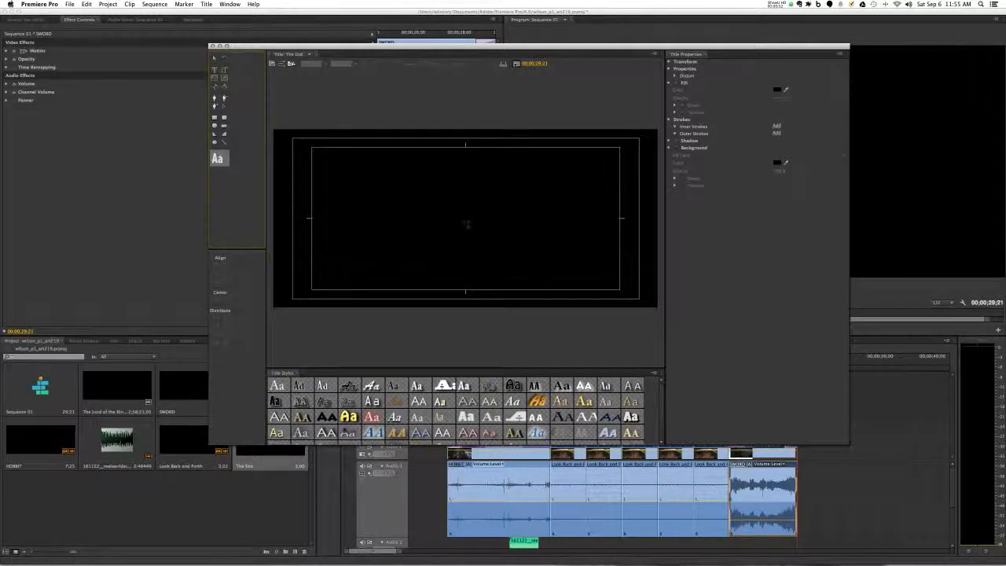
pyautogui.click(466, 223)
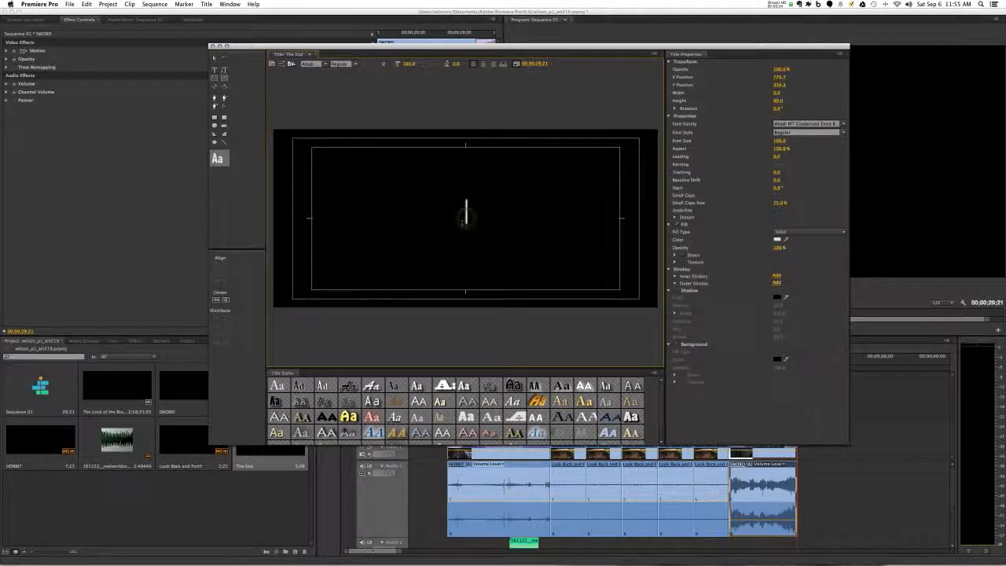
pyautogui.write('The End')
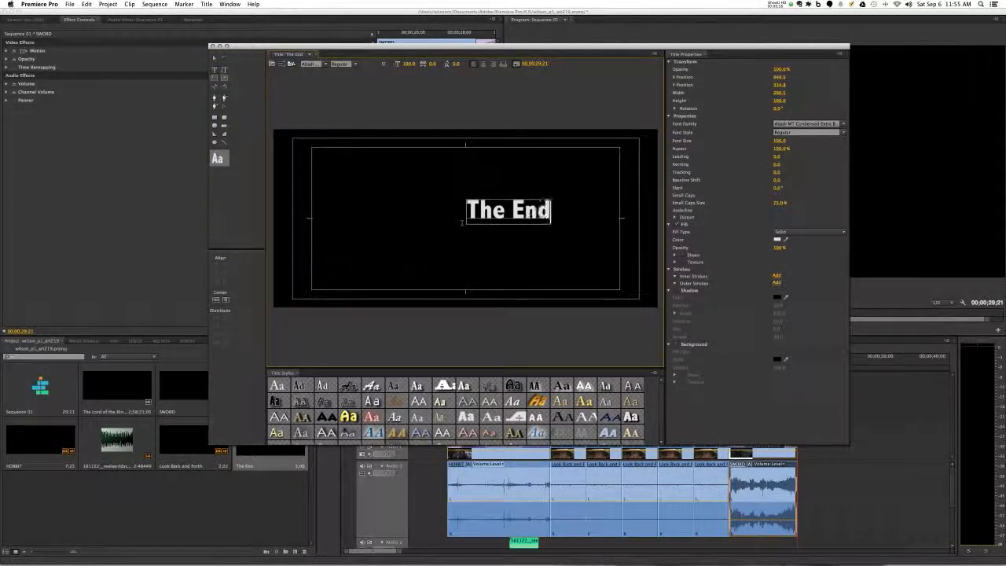
pyautogui.press('super+a')
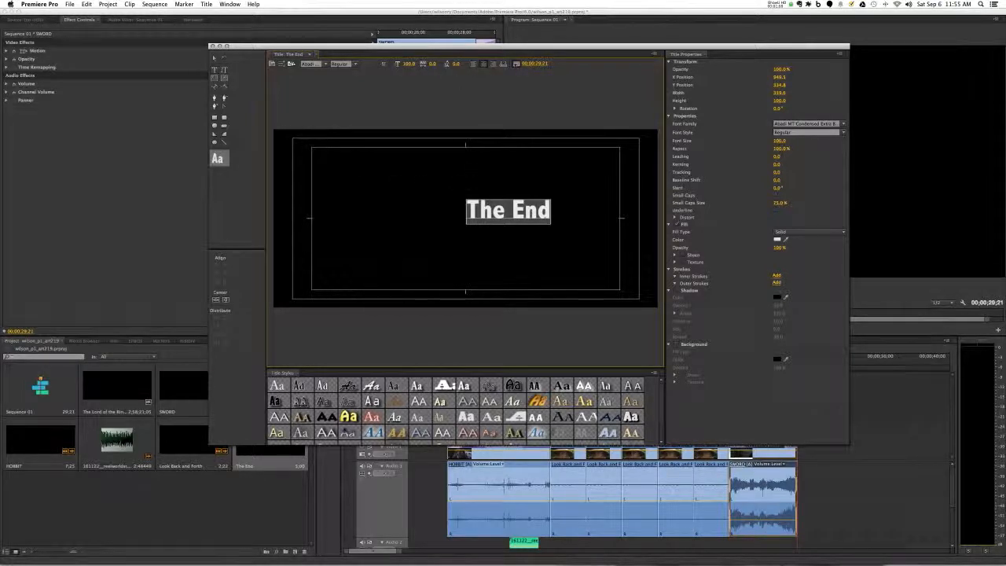
# - Move the "The End" text to the centre of the title frame
pyautogui.click(216, 58)
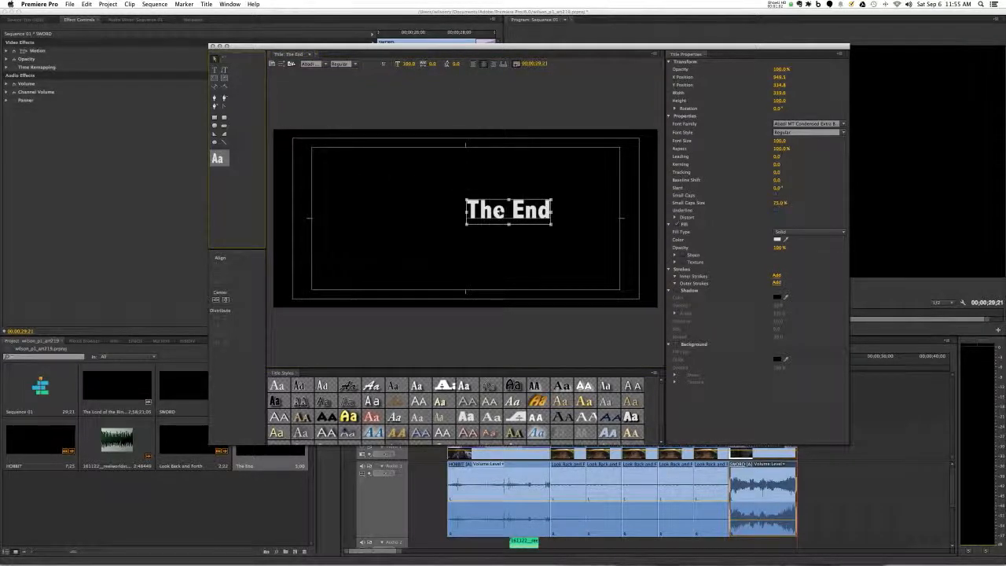
pyautogui.moveTo(499, 215); pyautogui.dragTo(456, 162)
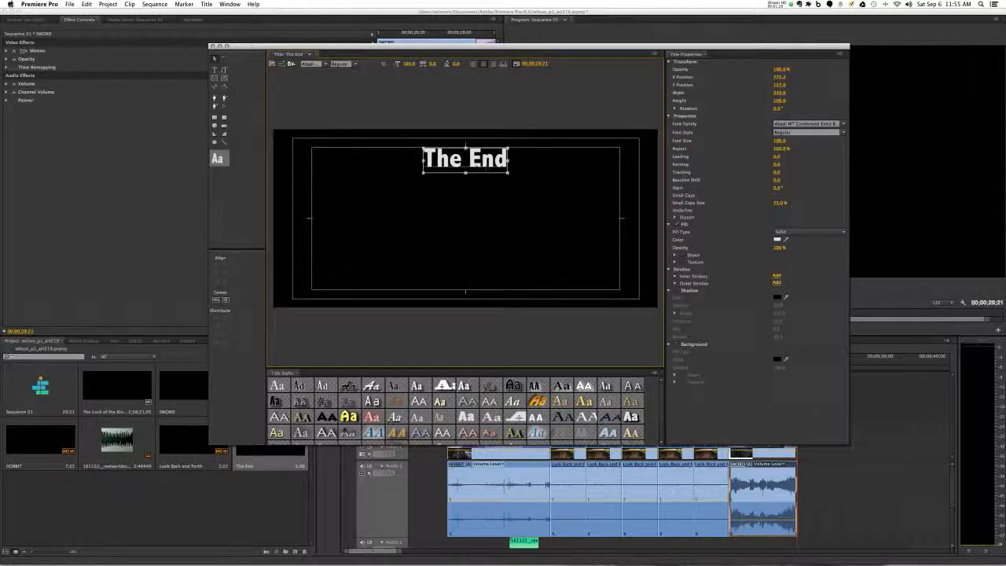
pyautogui.moveTo(476, 166); pyautogui.dragTo(476, 221)
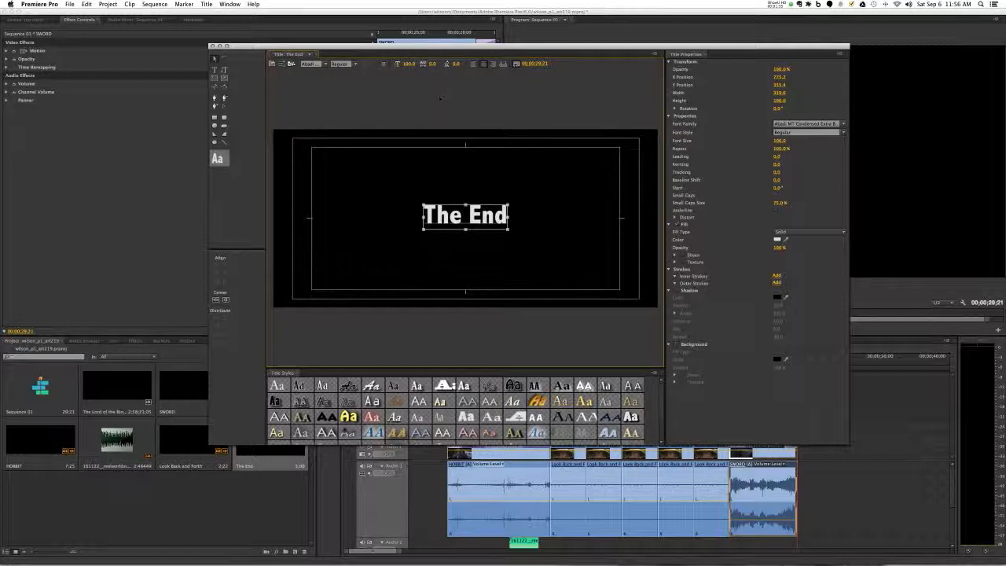
# - Set the title text's font to Copperplate Gothic Bold
pyautogui.click(325, 65)
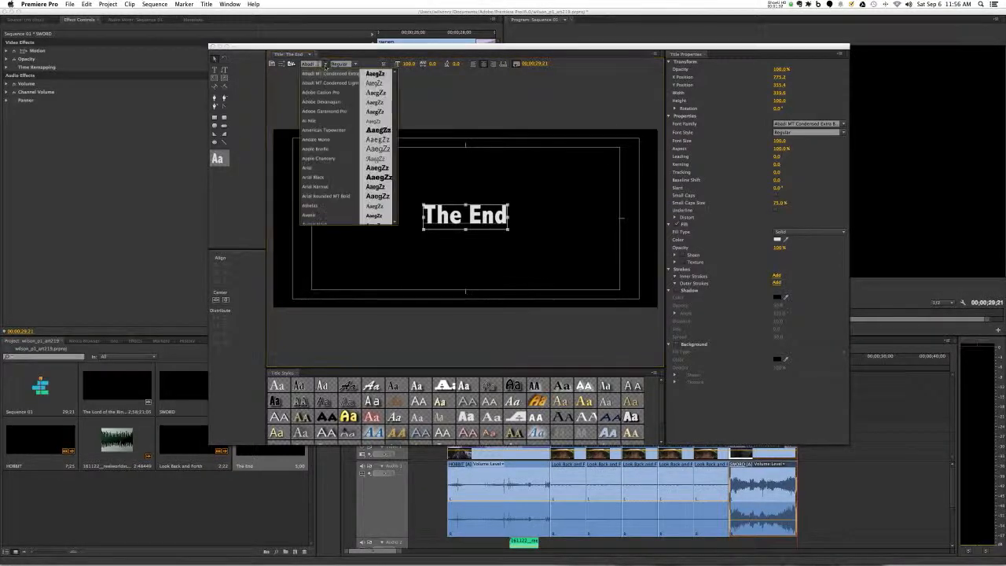
pyautogui.scroll(-4, 318, 126)
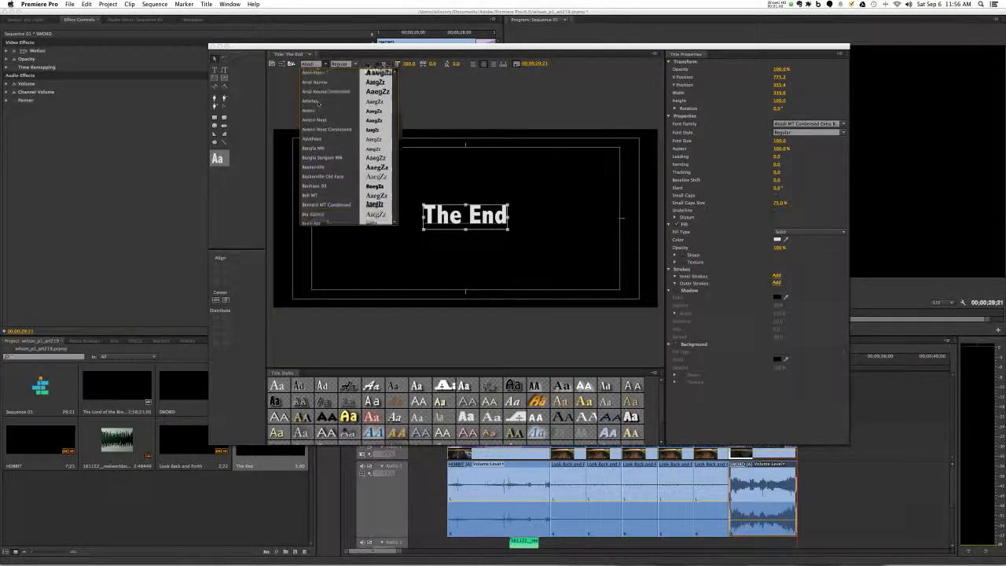
pyautogui.scroll(-3, 318, 181)
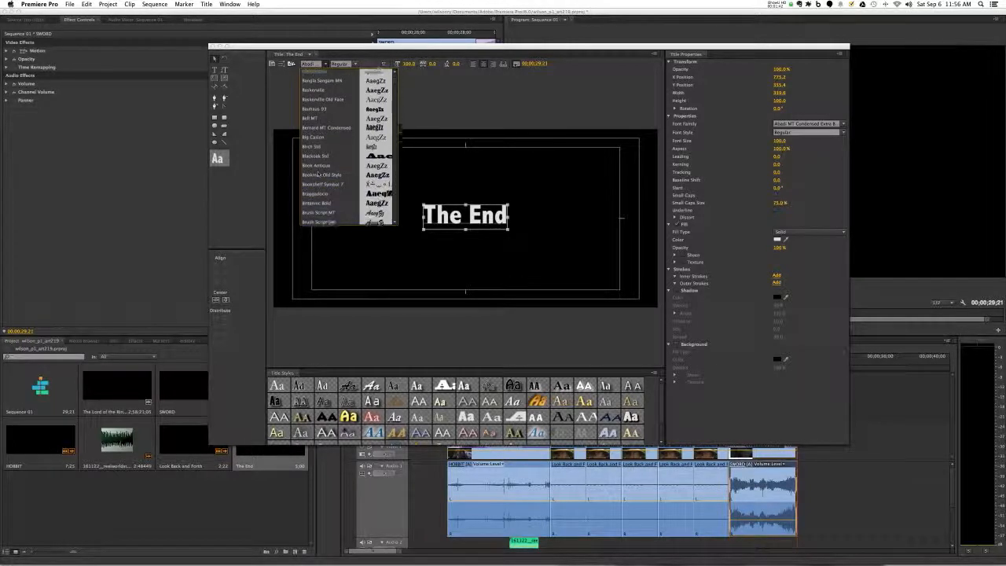
pyautogui.scroll(-2, 319, 198)
pyautogui.scroll(-10, 318, 198)
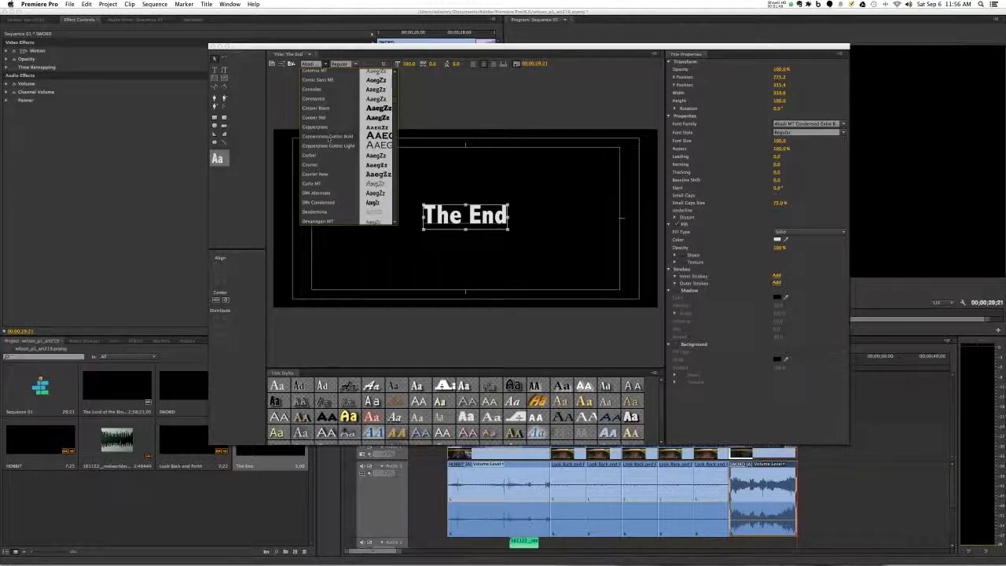
pyautogui.click(328, 137)
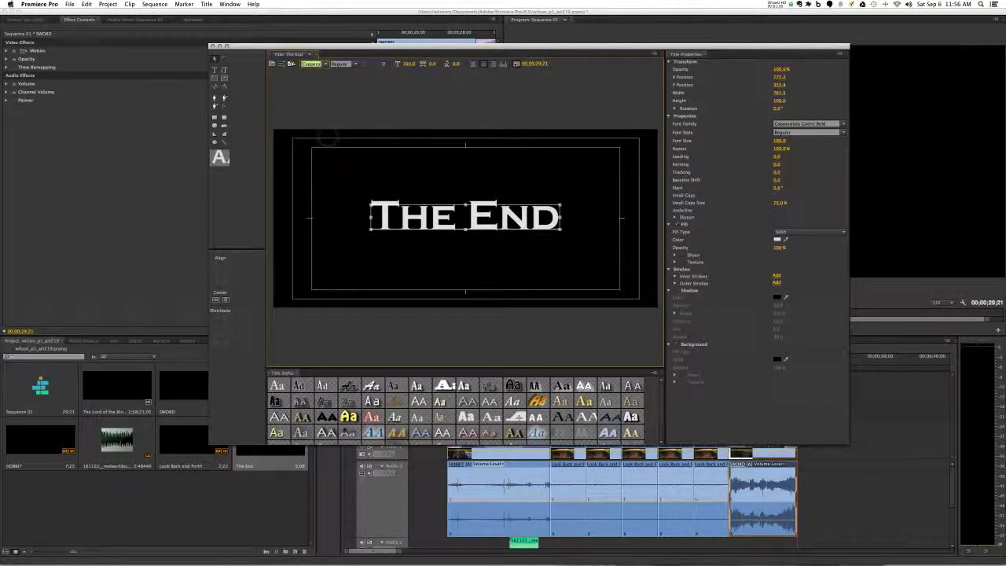
# - Set the title text's kerning to 10 and close the title editor
pyautogui.moveTo(433, 68)
pyautogui.mouseDown()
pyautogui.moveTo(454, 69)
pyautogui.moveTo(432, 68)
pyautogui.mouseUp()
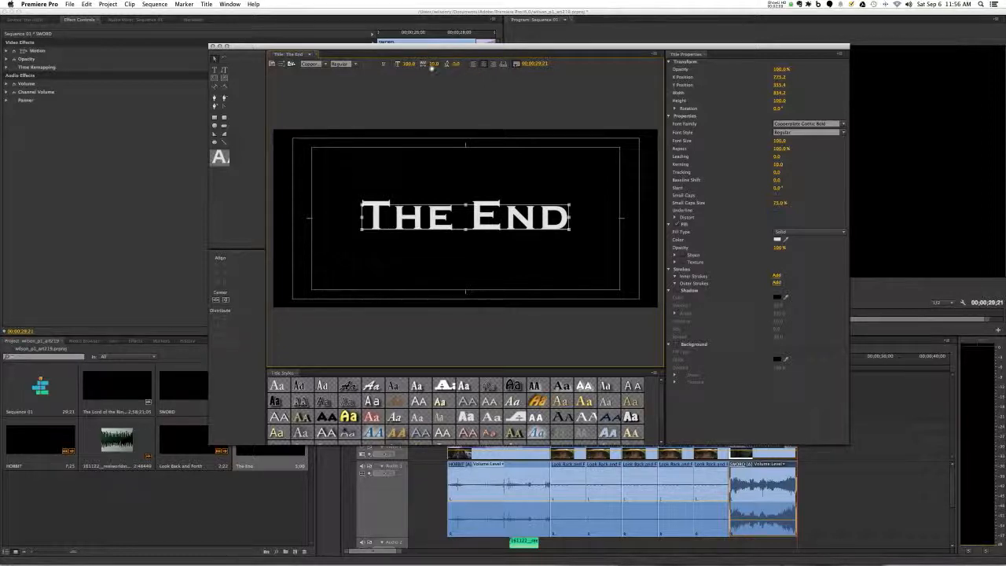
pyautogui.moveTo(410, 65); pyautogui.dragTo(448, 99)
pyautogui.click(212, 46)
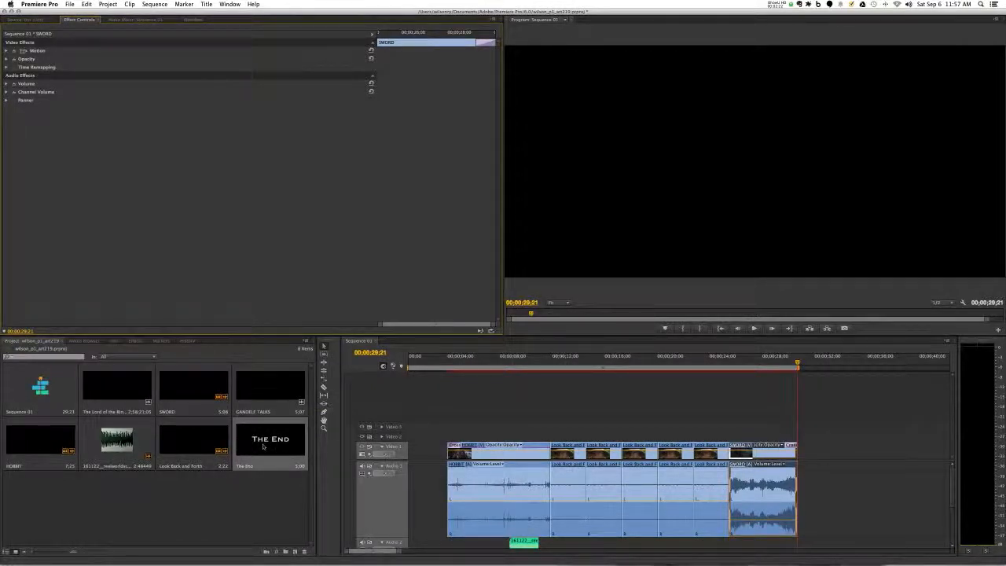
# - Place the The End title on Video 2, overlapping the end of the last SWORD clip, and check the overlap
pyautogui.moveTo(253, 444); pyautogui.dragTo(789, 437)
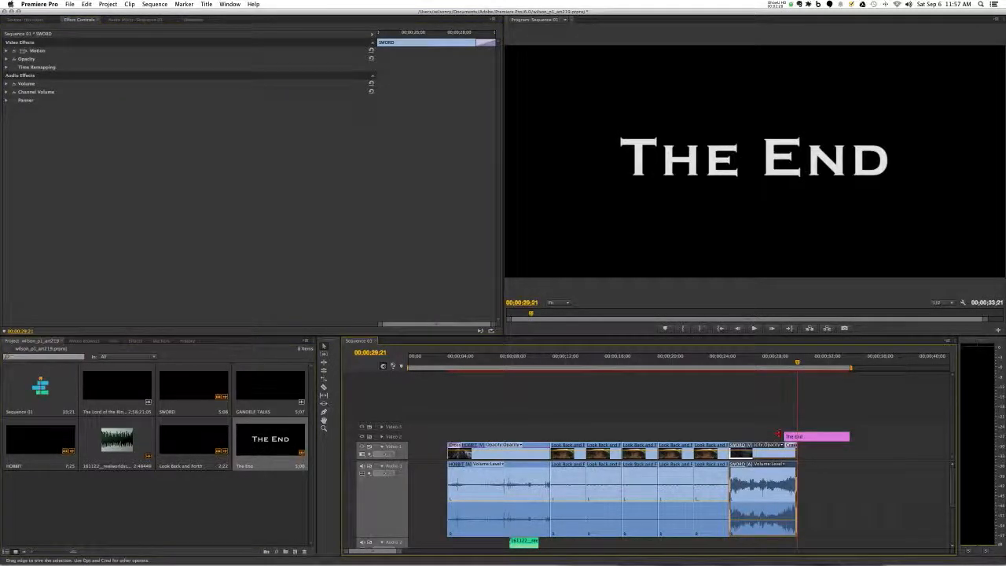
pyautogui.moveTo(799, 367); pyautogui.dragTo(786, 364)
pyautogui.click(361, 466)
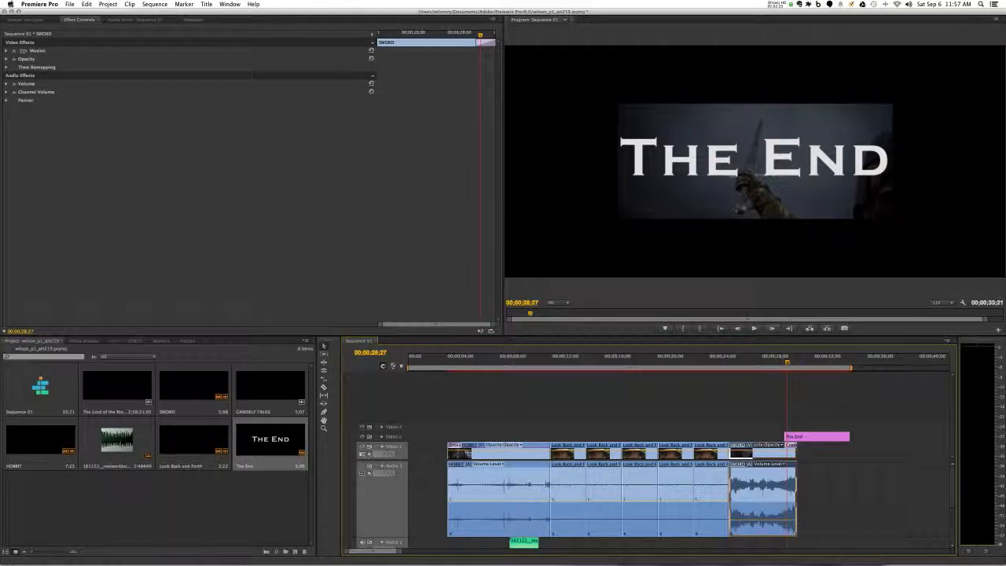
# - Apply a Cross Dissolve to the end of the The End title clip on Video 2
pyautogui.moveTo(787, 364); pyautogui.dragTo(850, 372)
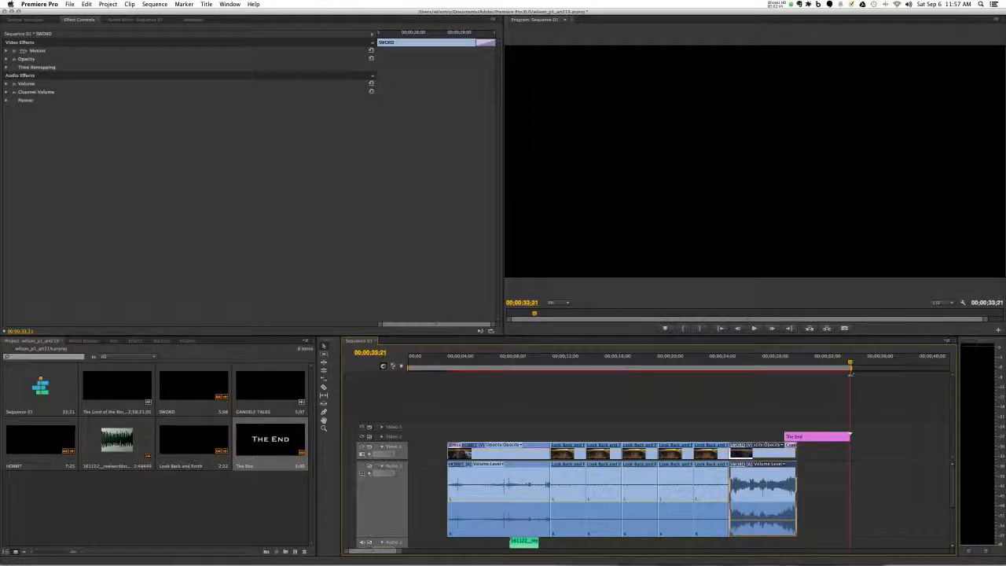
pyautogui.click(135, 340)
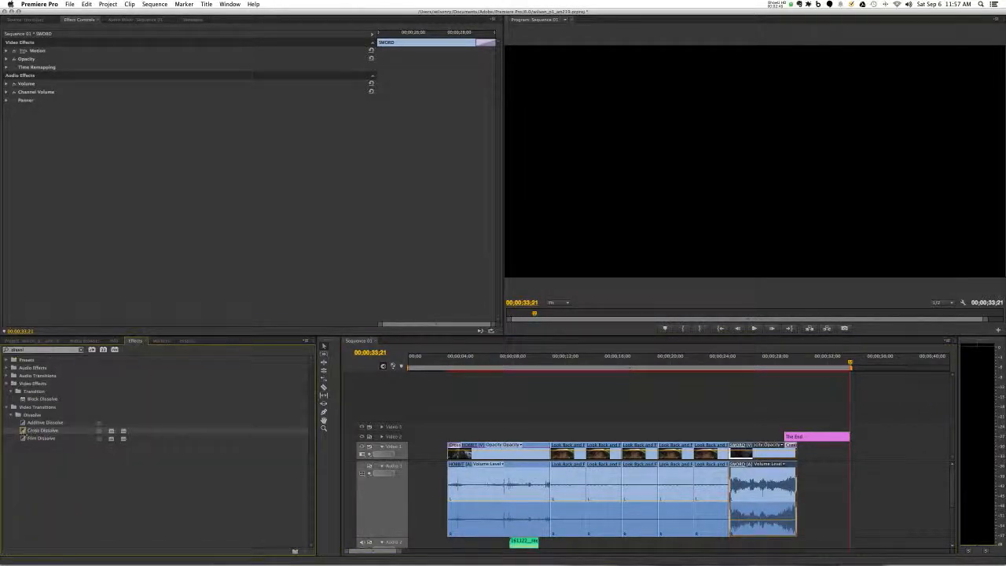
pyautogui.moveTo(24, 432); pyautogui.dragTo(847, 437)
# - Apply a Cross Dissolve to the start of the The End title clip and preview its fade-in over the SWORD clip
pyautogui.moveTo(850, 367); pyautogui.dragTo(785, 369)
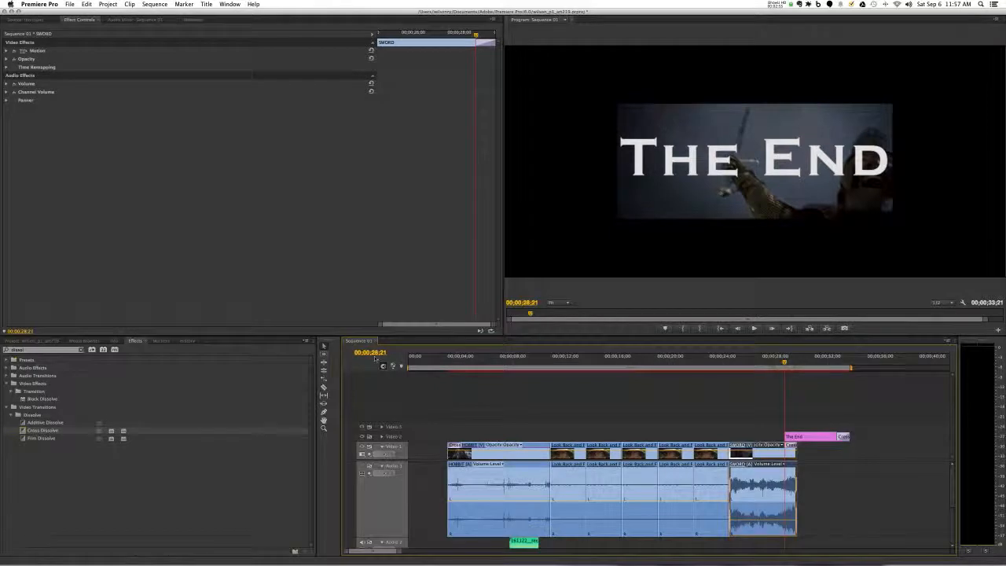
pyautogui.moveTo(785, 364); pyautogui.dragTo(851, 366)
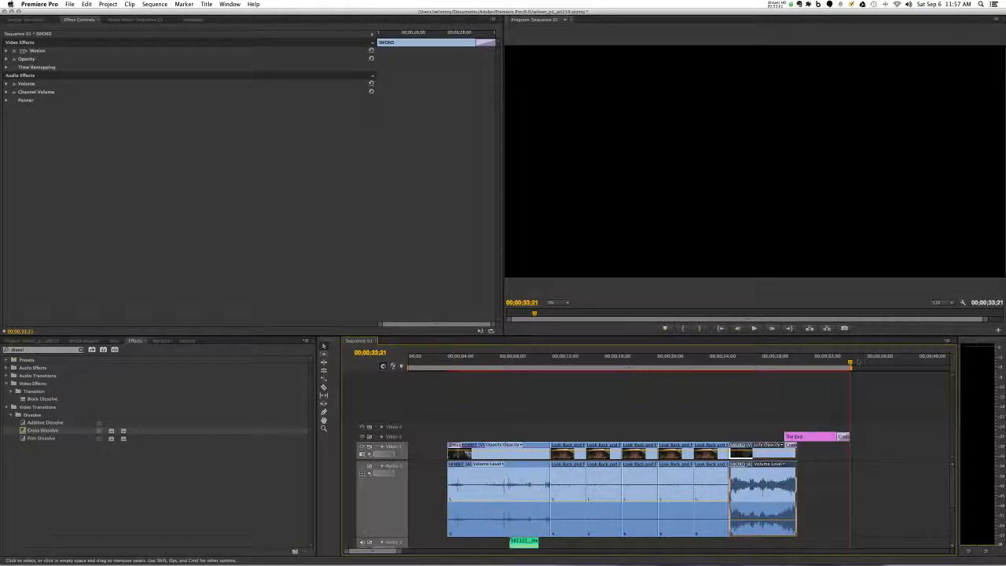
pyautogui.moveTo(850, 364); pyautogui.dragTo(784, 364)
pyautogui.moveTo(24, 431); pyautogui.dragTo(786, 437)
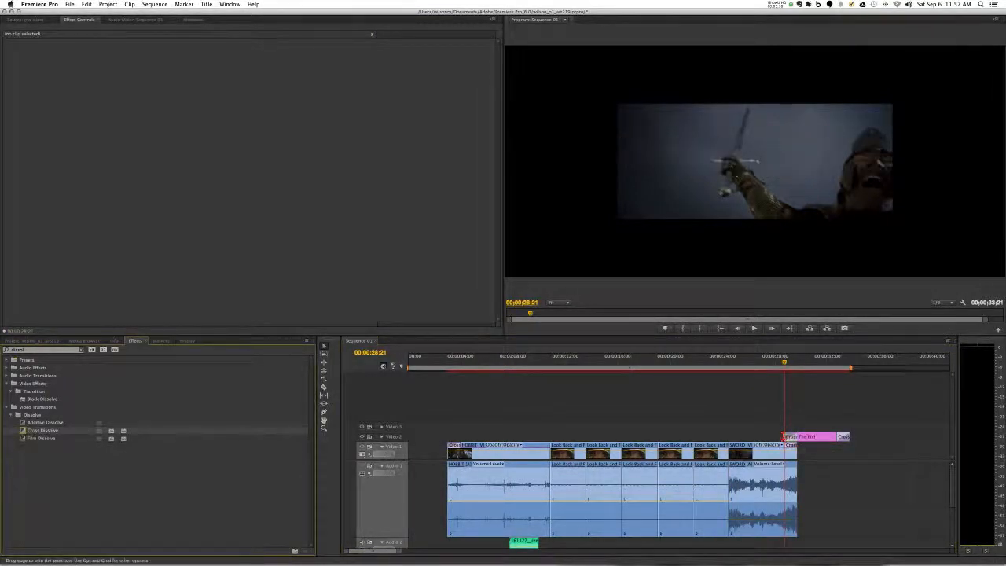
pyautogui.press('space')
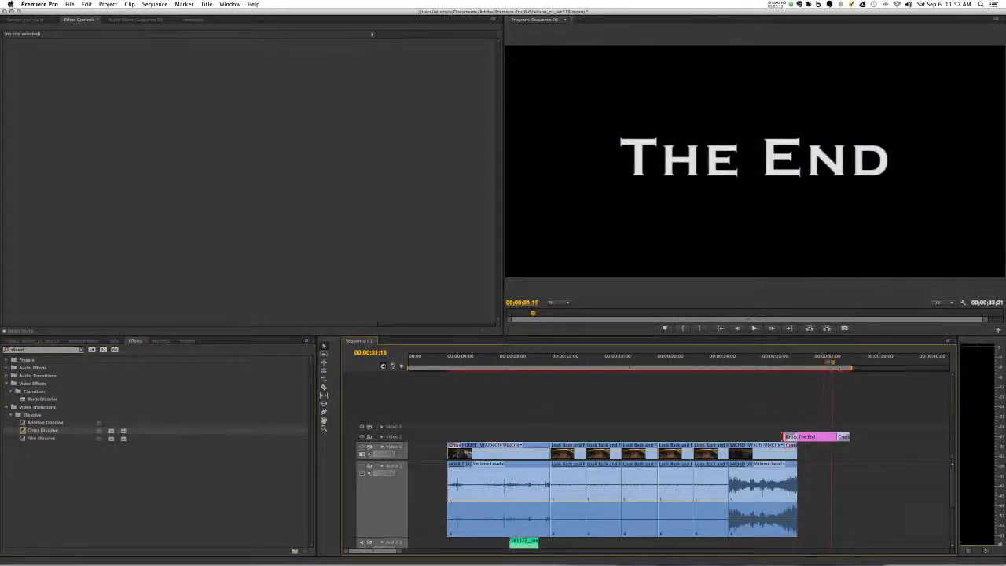
pyautogui.moveTo(838, 374); pyautogui.dragTo(759, 378)
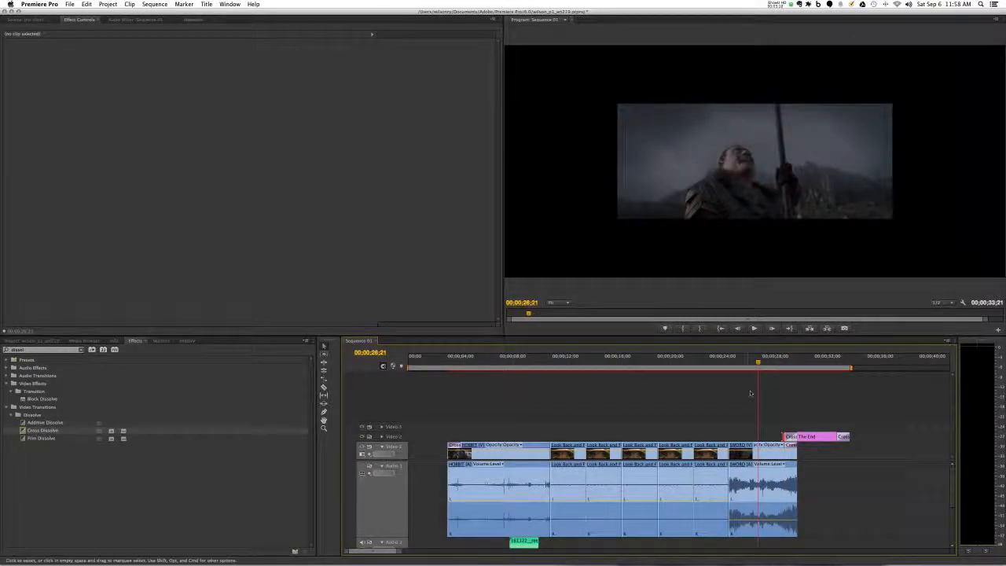
pyautogui.moveTo(758, 365); pyautogui.dragTo(830, 373)
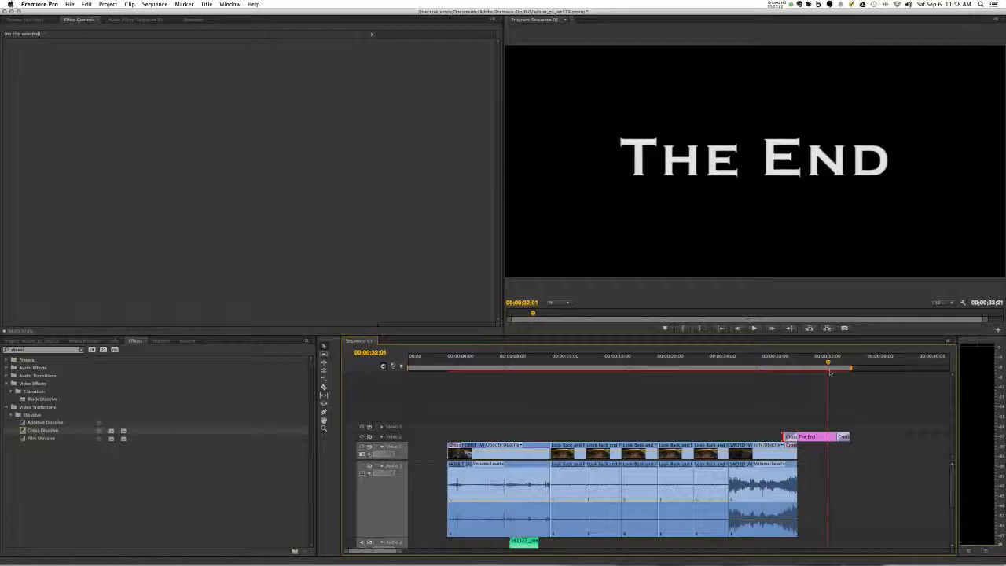
# - Keyframe the The End clip's Scale at 68 at its start, 00;00;28;21
pyautogui.moveTo(828, 362); pyautogui.dragTo(784, 372)
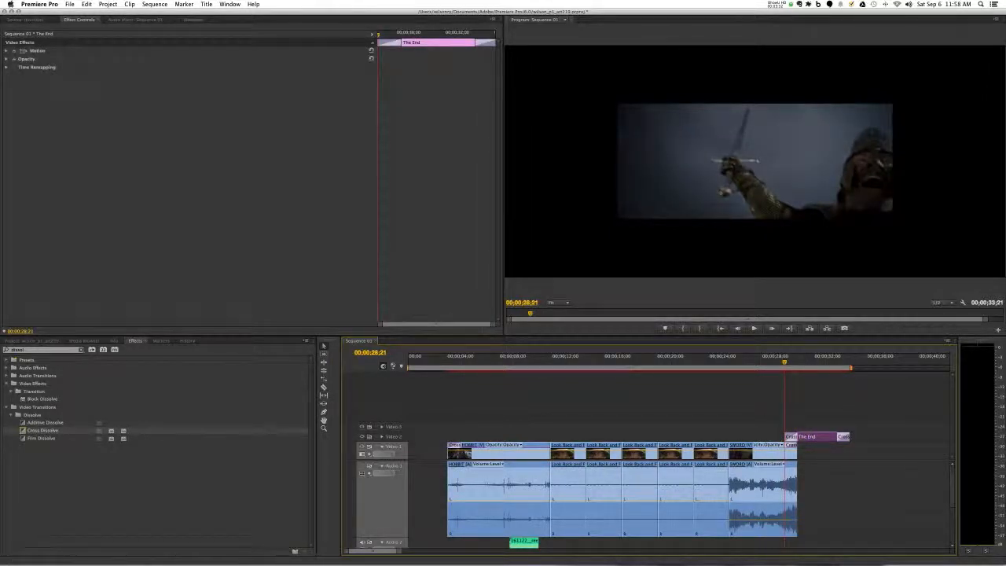
pyautogui.click(37, 51)
pyautogui.click(7, 52)
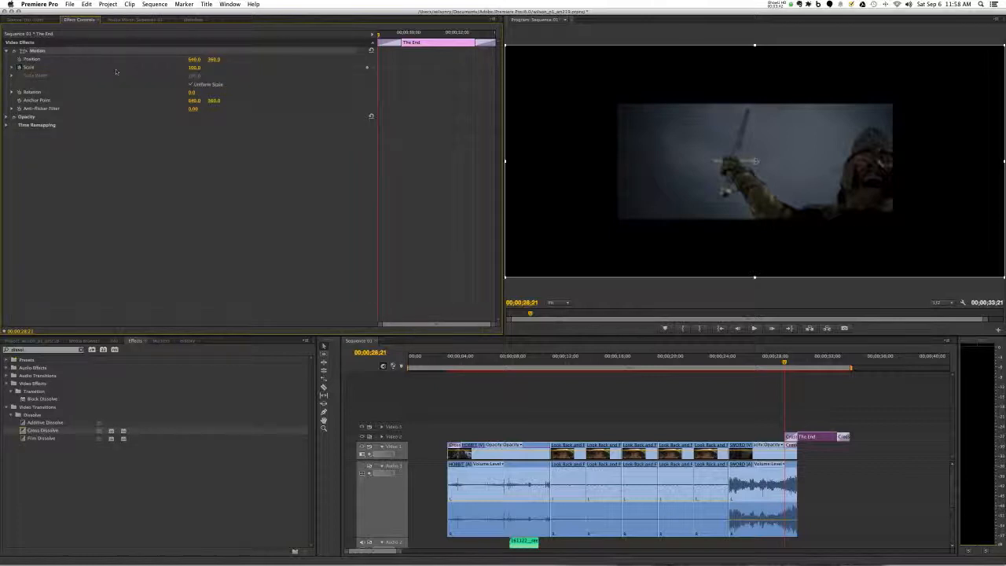
pyautogui.moveTo(195, 70); pyautogui.dragTo(195, 70)
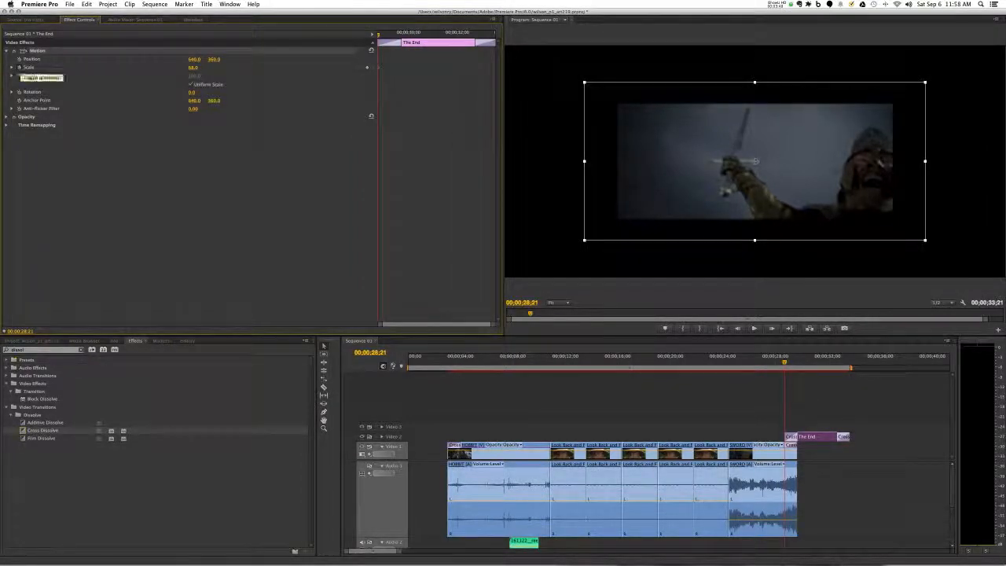
# - Add a Scale keyframe with a larger value at the The End clip's end, 00;00;33;21, and return the playhead to before the title
pyautogui.moveTo(785, 366); pyautogui.dragTo(850, 373)
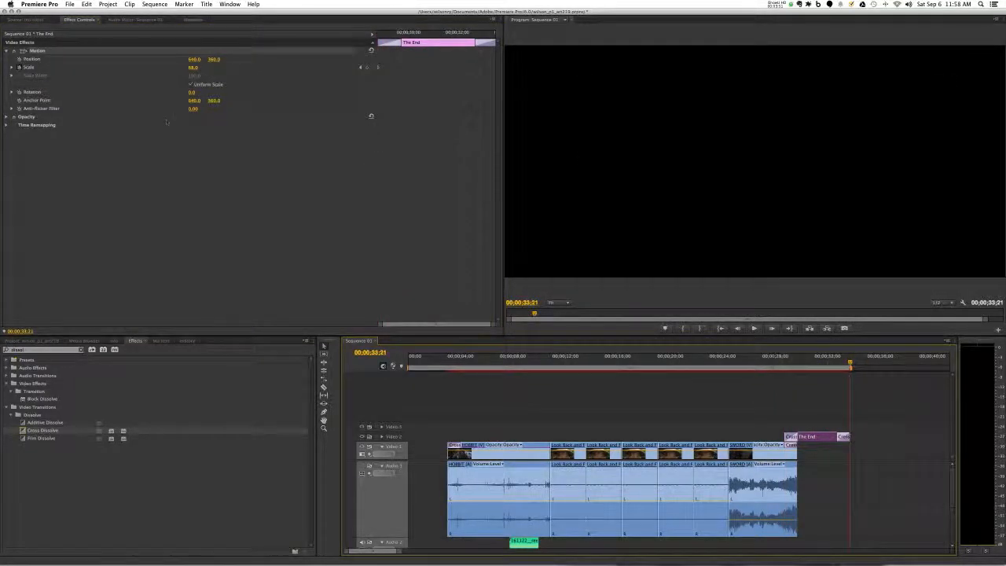
pyautogui.click(367, 68)
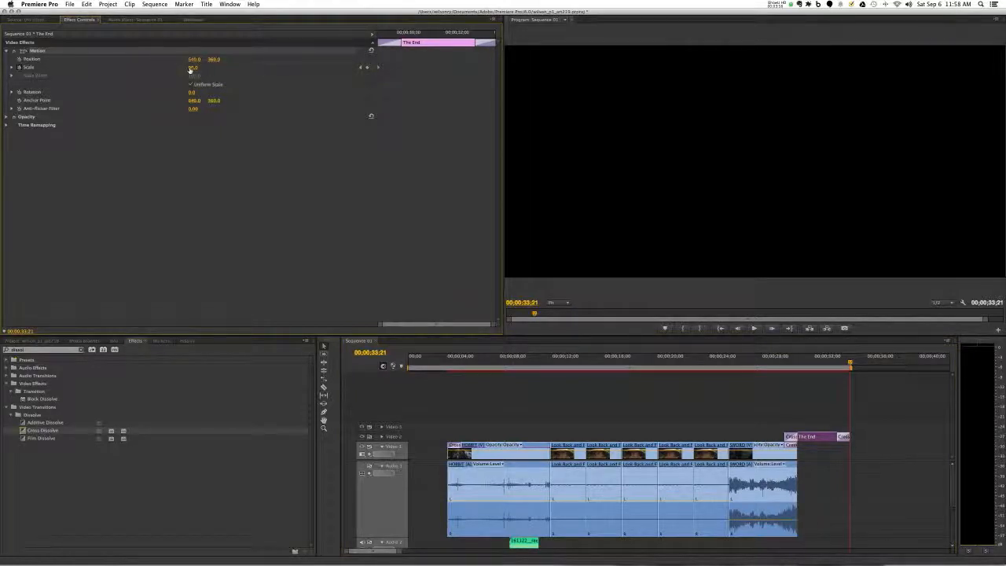
pyautogui.moveTo(190, 69); pyautogui.dragTo(215, 69)
pyautogui.moveTo(850, 367); pyautogui.dragTo(756, 383)
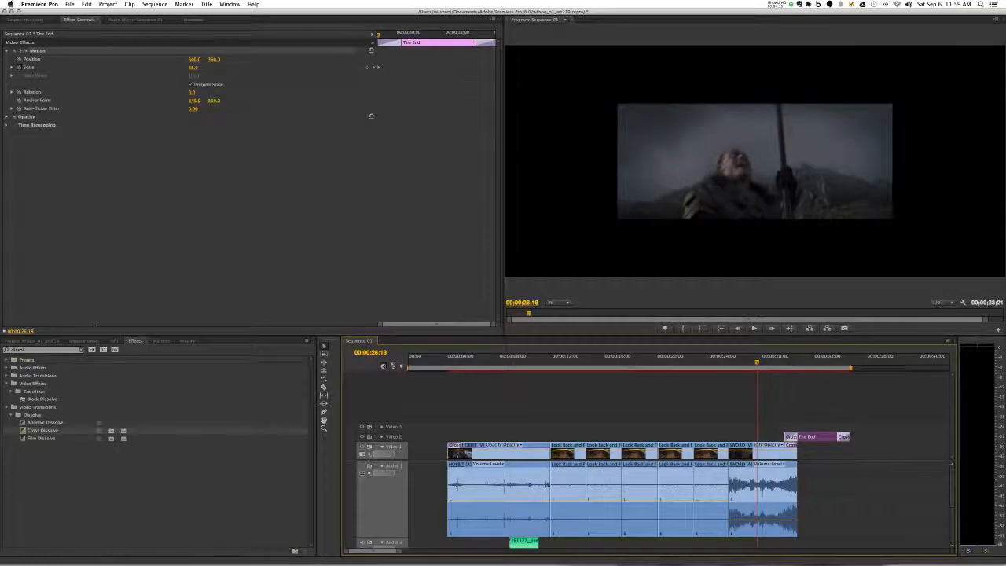
# - Enlarge the SWORD clip through its Motion frame until it fills the program frame, and preview from the clip before it through the title
pyautogui.click(760, 446)
pyautogui.click(760, 415)
pyautogui.click(771, 455)
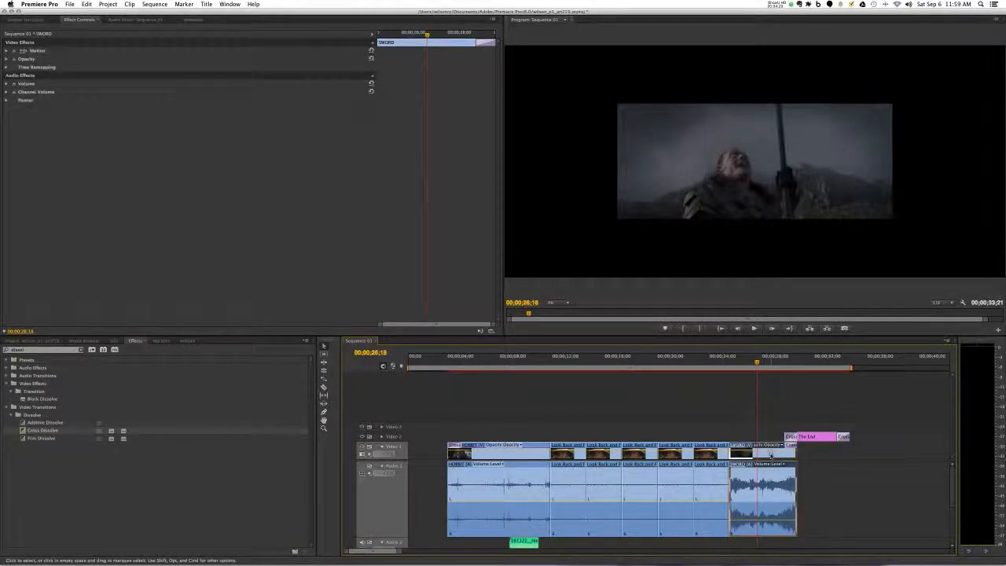
pyautogui.click(41, 52)
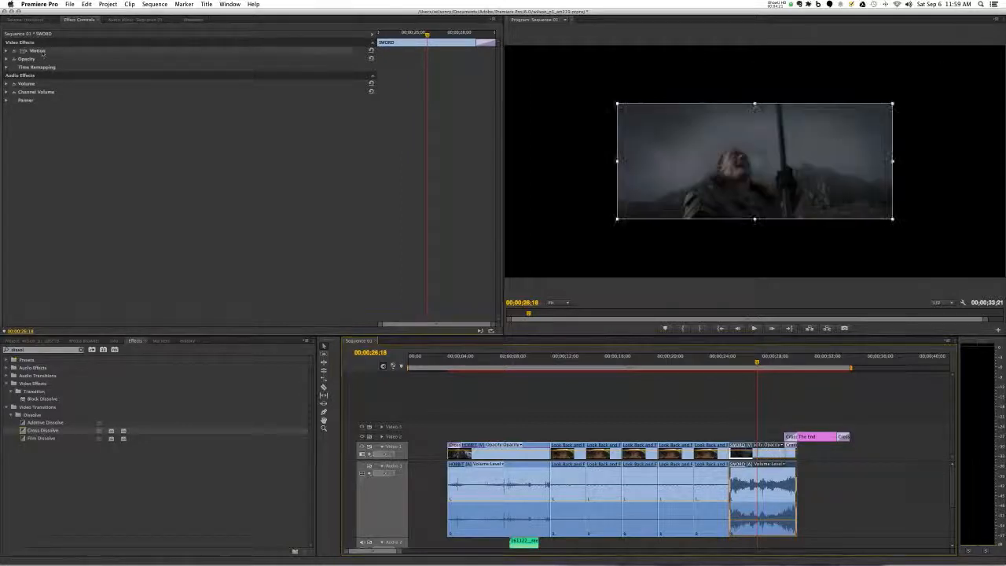
pyautogui.moveTo(616, 219); pyautogui.dragTo(478, 277)
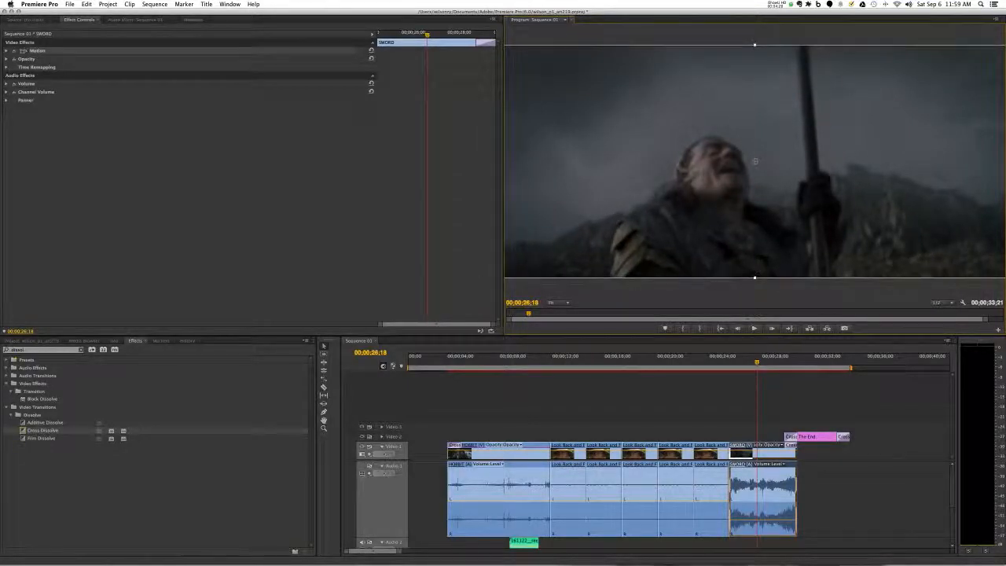
pyautogui.click(711, 363)
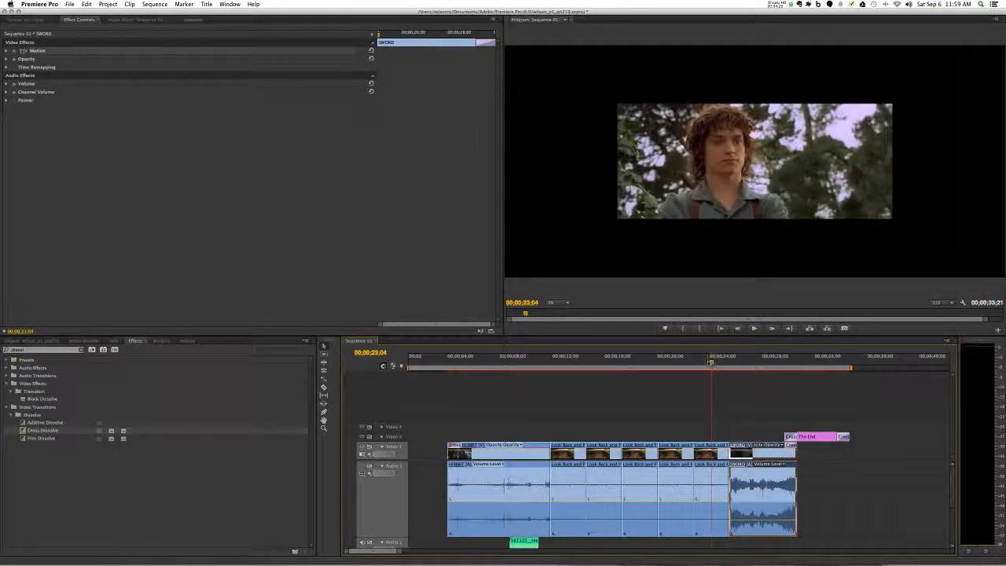
pyautogui.moveTo(712, 363); pyautogui.dragTo(815, 379)
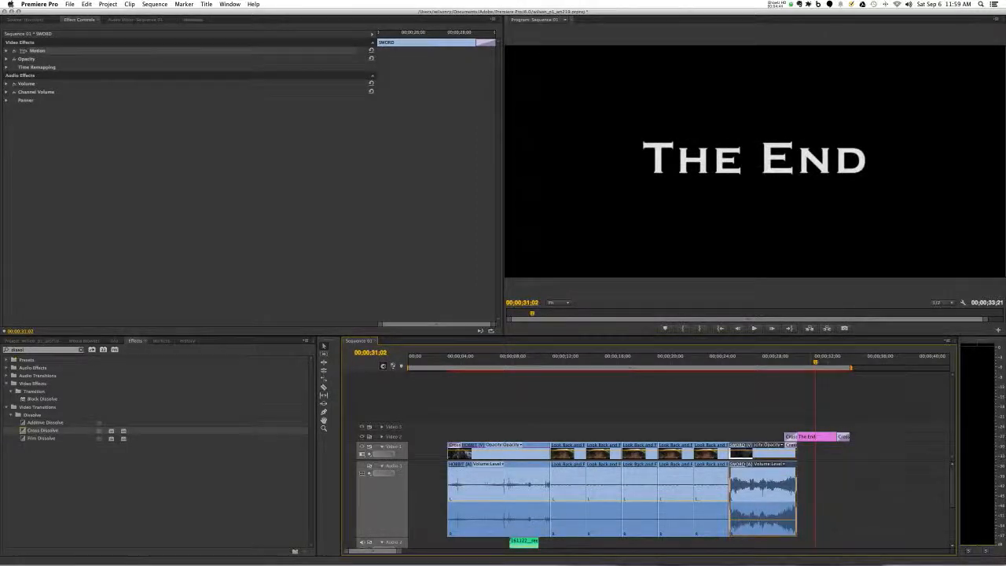
# - Open the The End title for editing and set its font to Desdemona at size 157
pyautogui.click(814, 438)
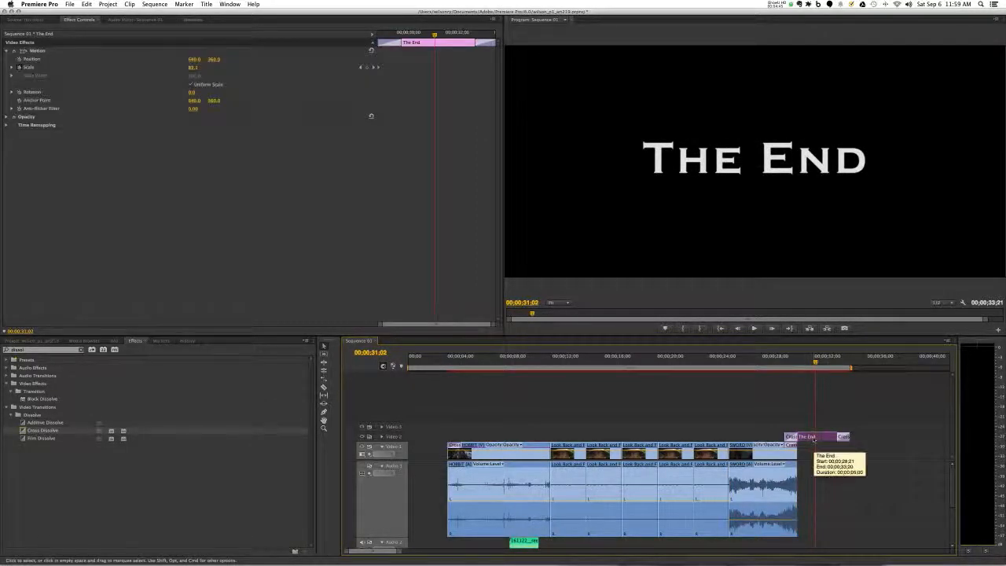
pyautogui.doubleClick(813, 437)
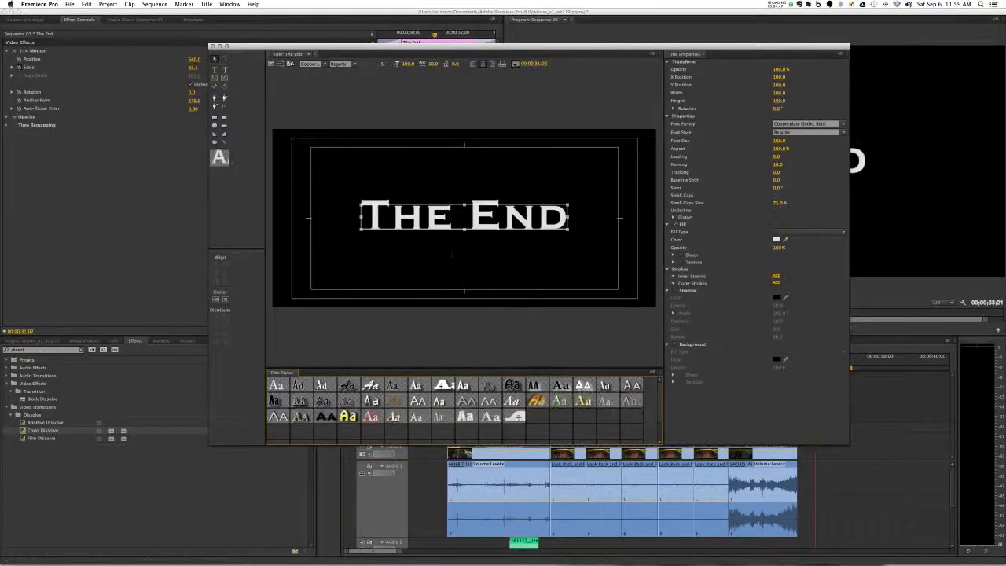
pyautogui.click(324, 65)
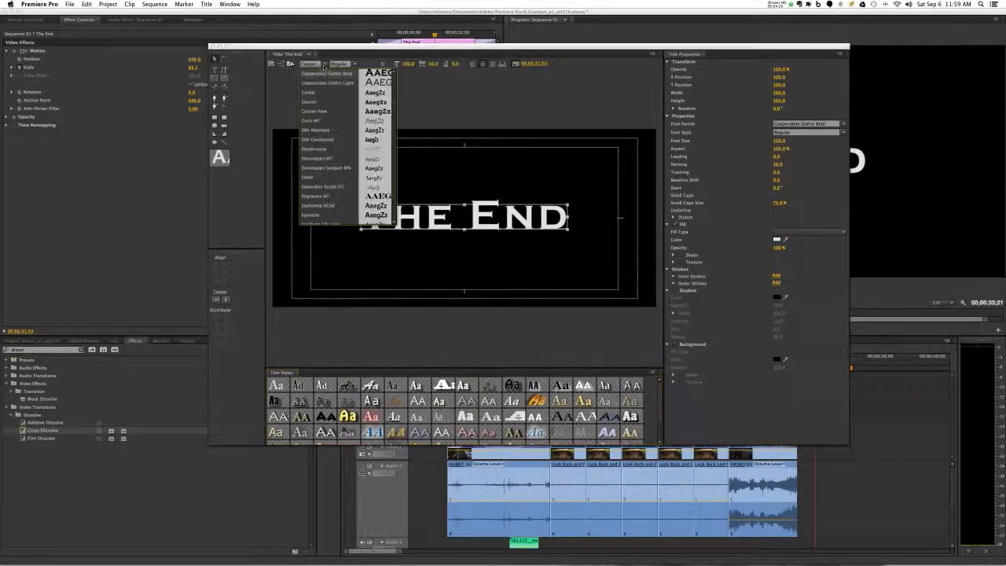
pyautogui.click(322, 149)
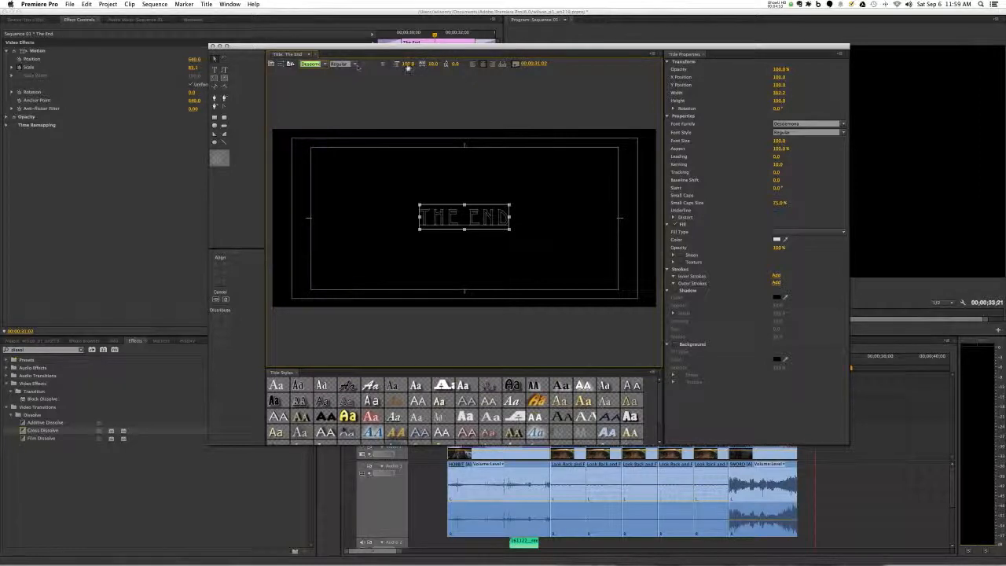
pyautogui.moveTo(406, 66); pyautogui.dragTo(406, 66)
# - Nudge the The End text upward toward the frame's vertical centre, close the title editor and preview the title at 00;00;32;18
pyautogui.press('Up')
pyautogui.press('Up')
pyautogui.press('Up')
pyautogui.press('Up')
pyautogui.press('Up')
pyautogui.press('Up')
pyautogui.press('Up')
pyautogui.press('Up')
pyautogui.press('Up')
pyautogui.press('Up')
pyautogui.press('Up')
pyautogui.press('Up')
pyautogui.press('Up')
pyautogui.press('Up')
pyautogui.press('Up')
pyautogui.press('Up')
pyautogui.press('Up')
pyautogui.press('Up')
pyautogui.press('Up')
pyautogui.press('Up')
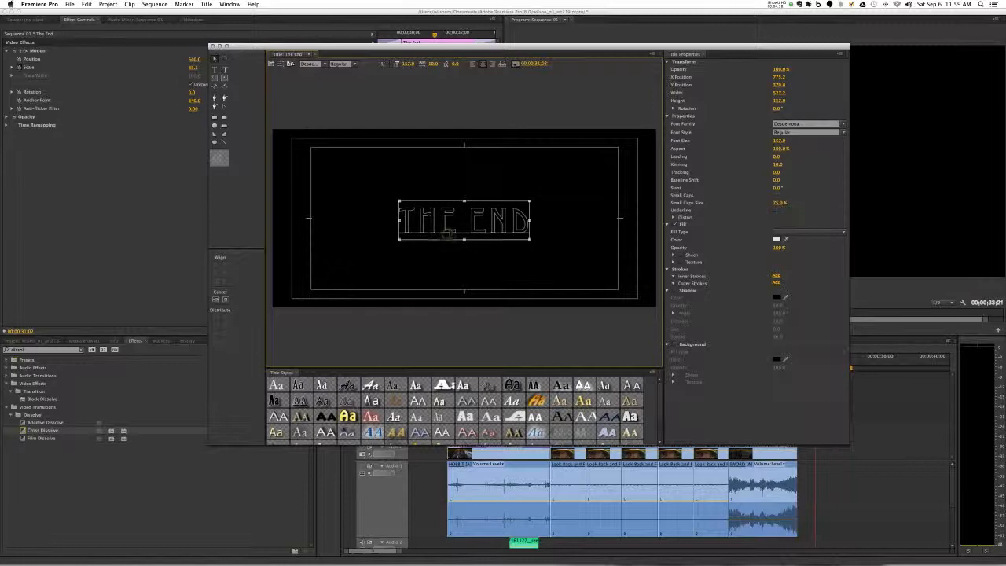
pyautogui.press('Up')
pyautogui.press('Up')
pyautogui.press('Up')
pyautogui.press('Up')
pyautogui.press('Up')
pyautogui.press('Up')
pyautogui.press('Up')
pyautogui.press('Up')
pyautogui.press('Up')
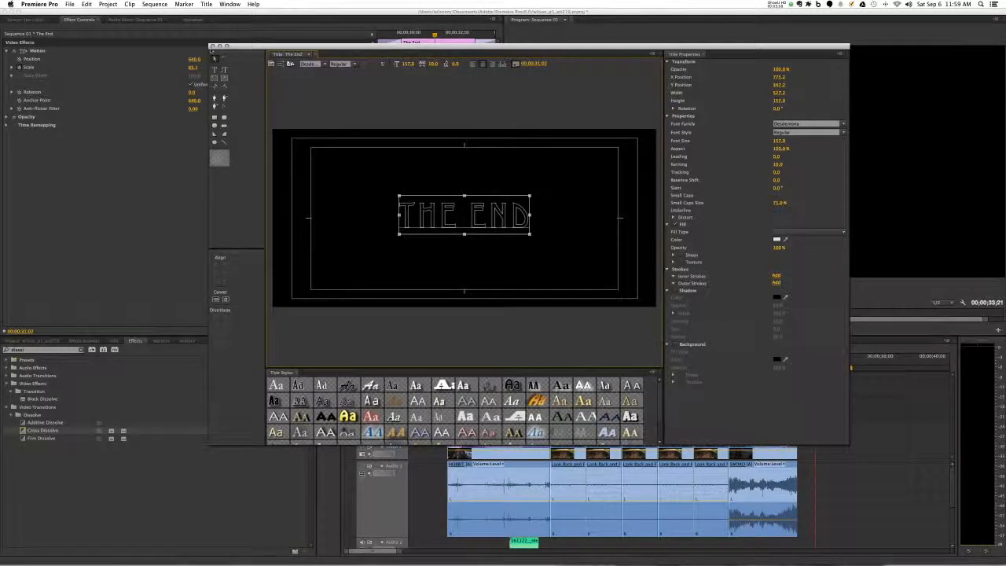
pyautogui.click(212, 47)
pyautogui.moveTo(822, 363)
pyautogui.mouseDown()
pyautogui.moveTo(770, 363)
pyautogui.moveTo(836, 362)
pyautogui.mouseUp()
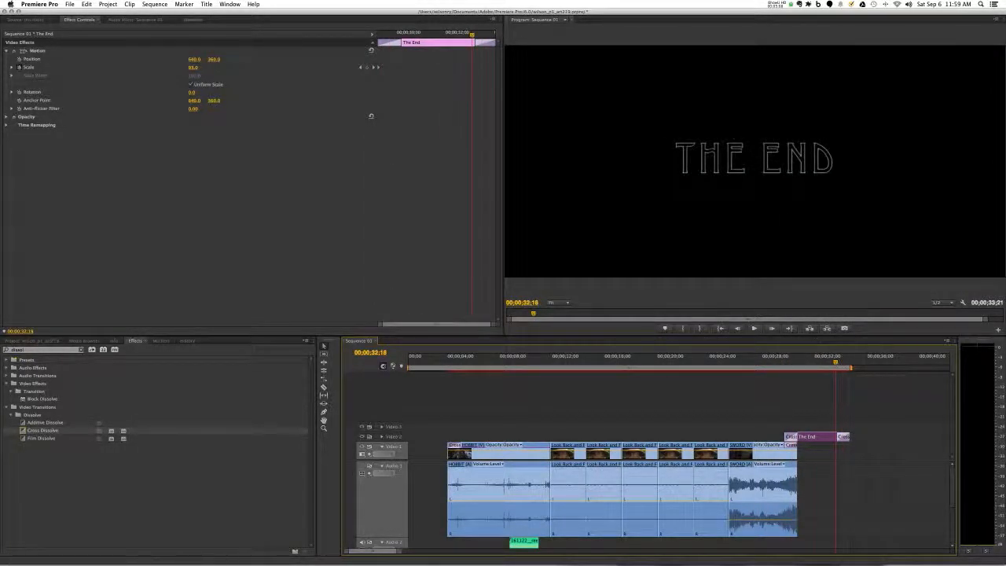
# - Reopen the The End title, change its font to Trajan Pro and its kerning to -2, and close the editor
pyautogui.doubleClick(822, 439)
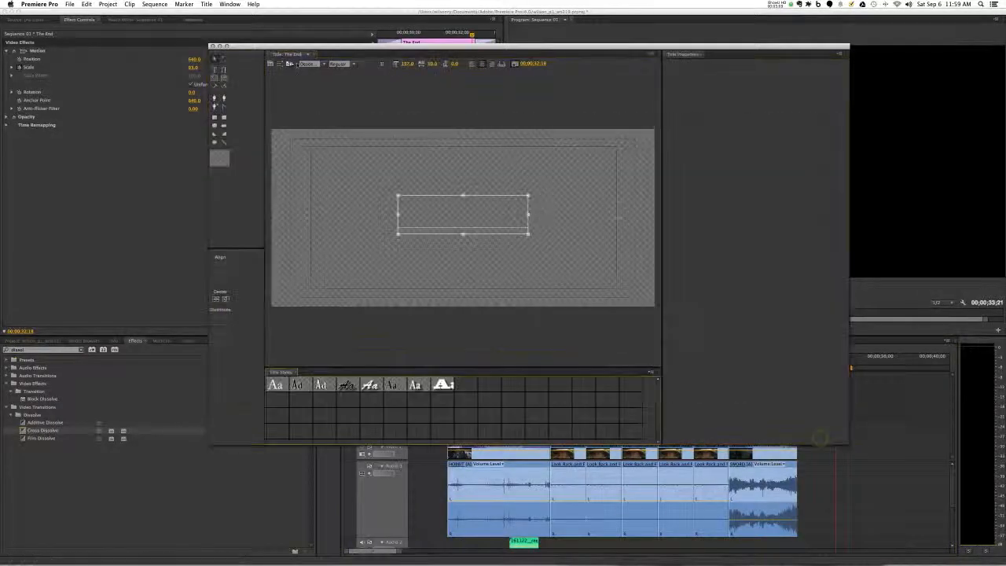
pyautogui.click(324, 65)
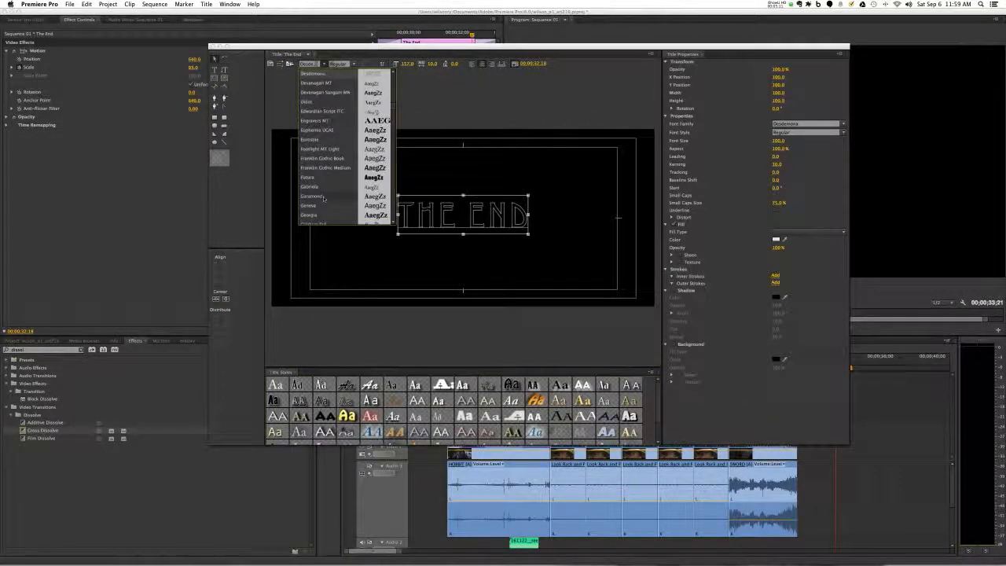
pyautogui.scroll(-3, 345, 146)
pyautogui.scroll(-10, 324, 186)
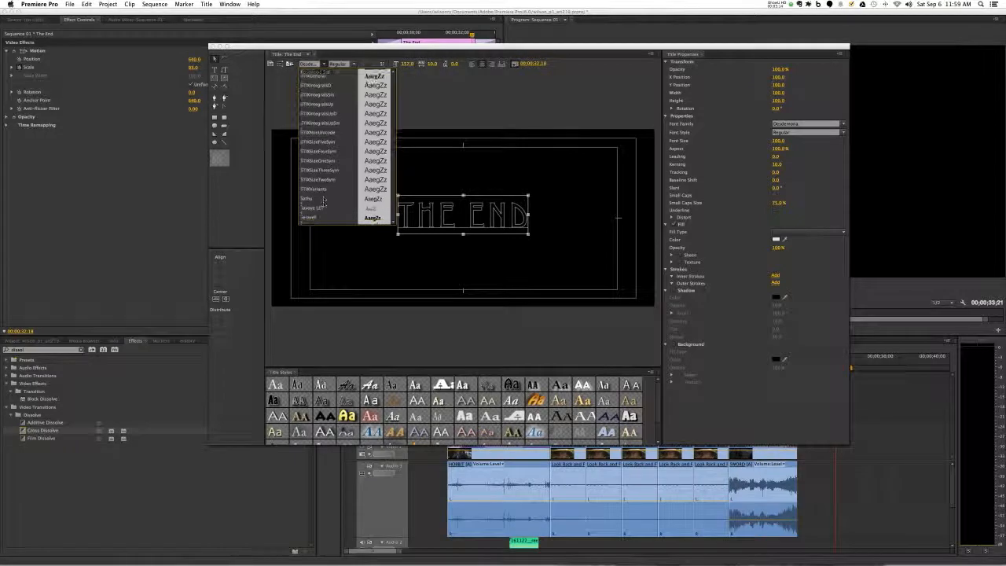
pyautogui.scroll(-5, 324, 186)
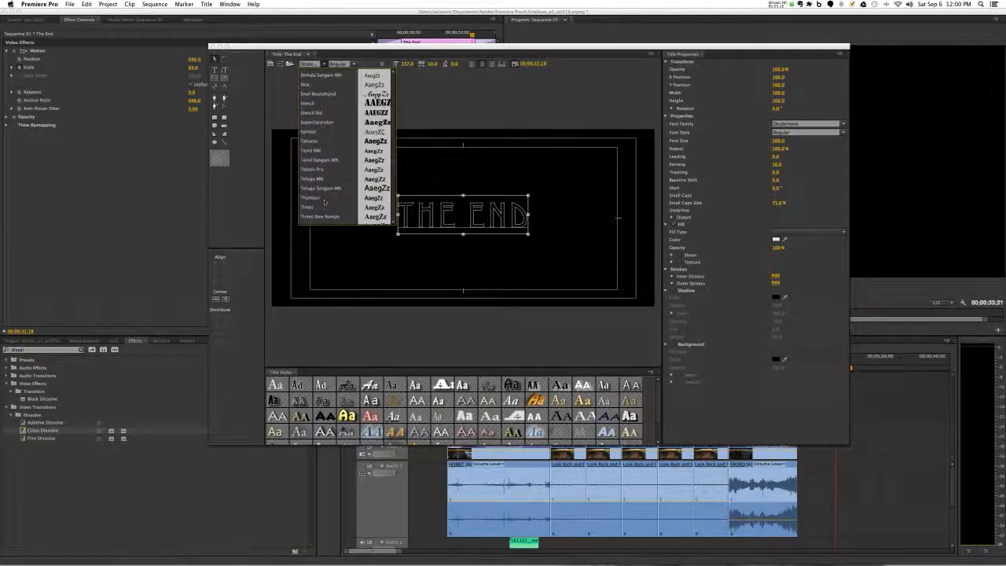
pyautogui.scroll(-1, 319, 169)
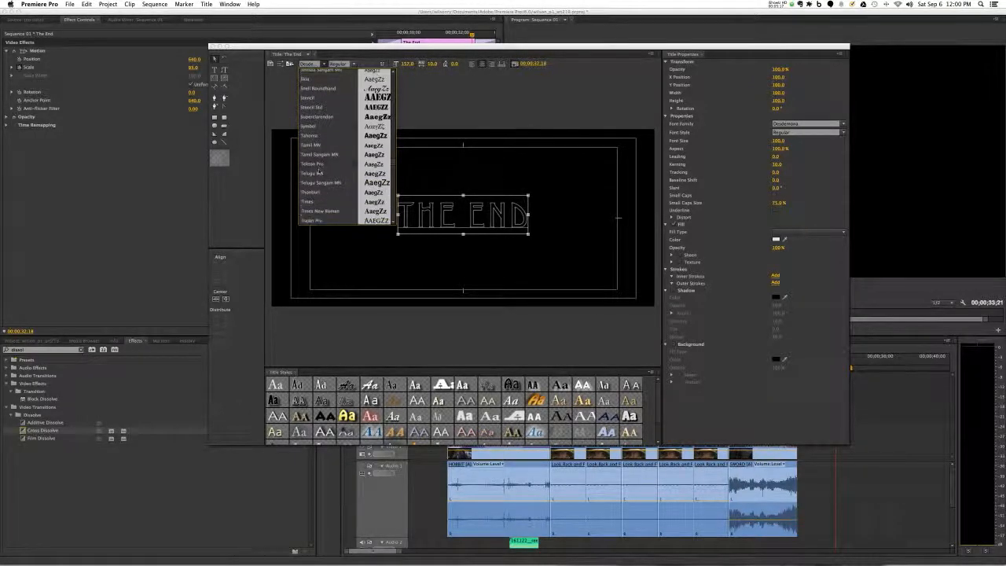
pyautogui.scroll(-3, 318, 140)
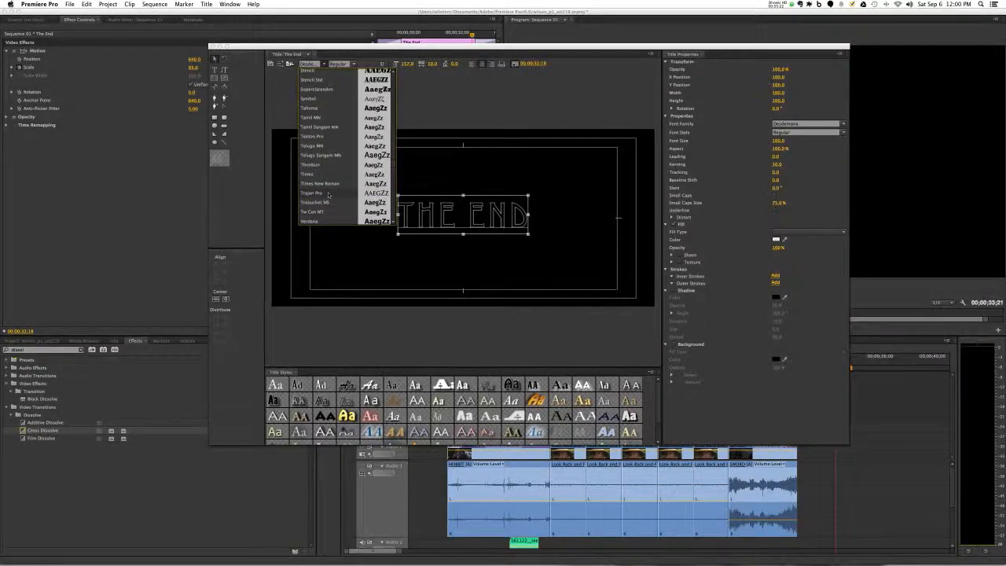
pyautogui.click(329, 194)
pyautogui.moveTo(435, 65); pyautogui.dragTo(433, 63)
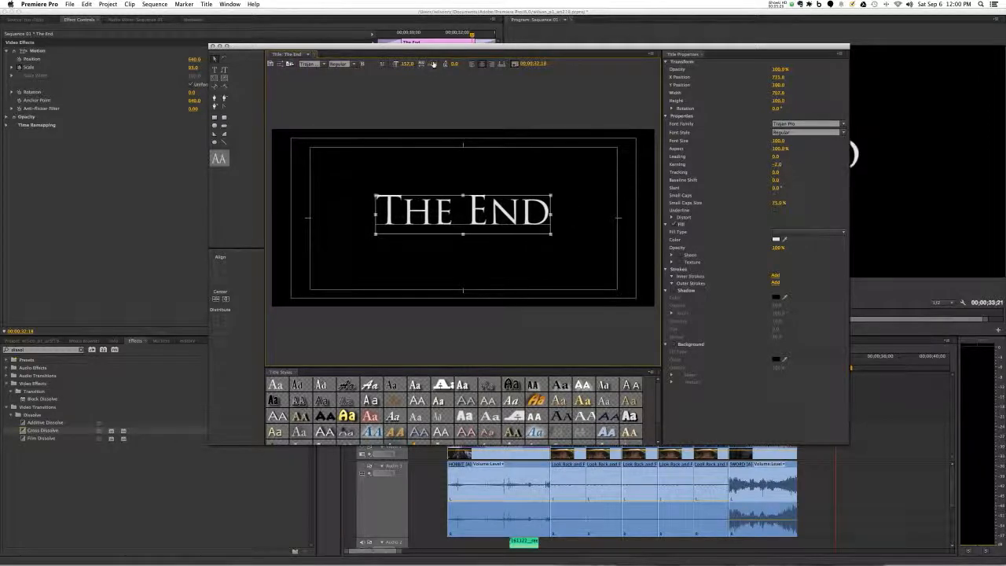
pyautogui.click(211, 46)
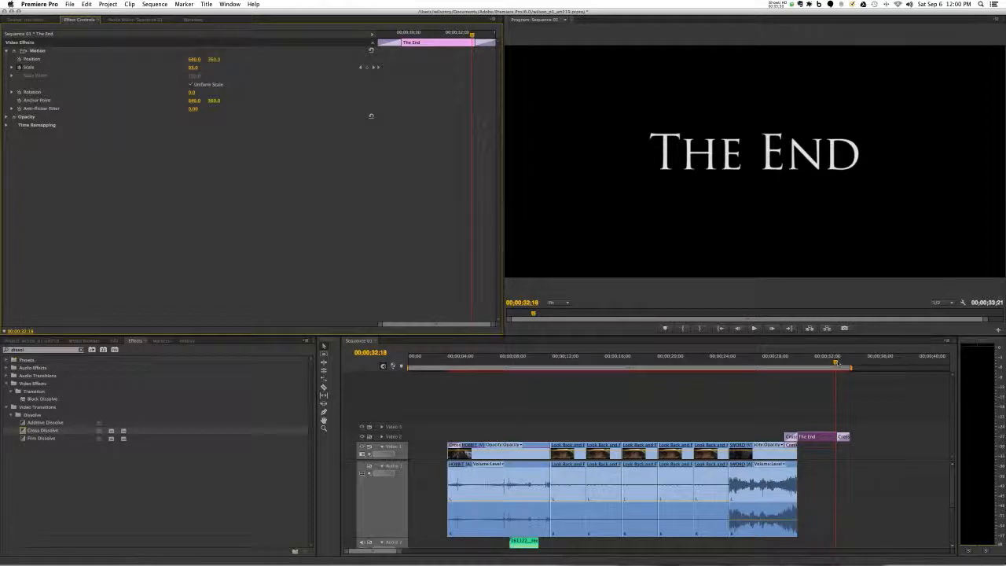
# - Lower the The End text to about the frame's vertical centre in the title editor, and preview the title in the sequence
pyautogui.moveTo(836, 361); pyautogui.dragTo(811, 362)
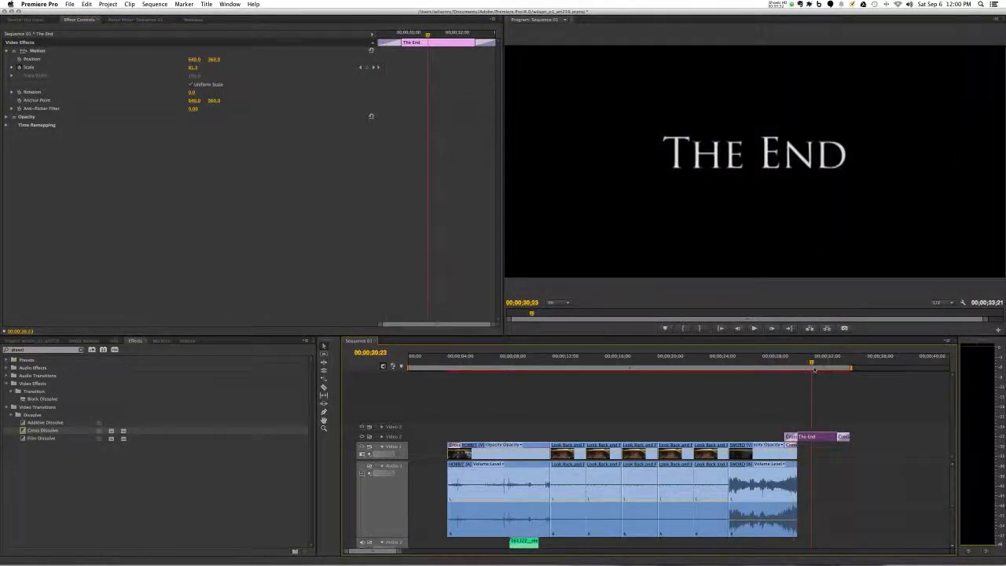
pyautogui.doubleClick(819, 437)
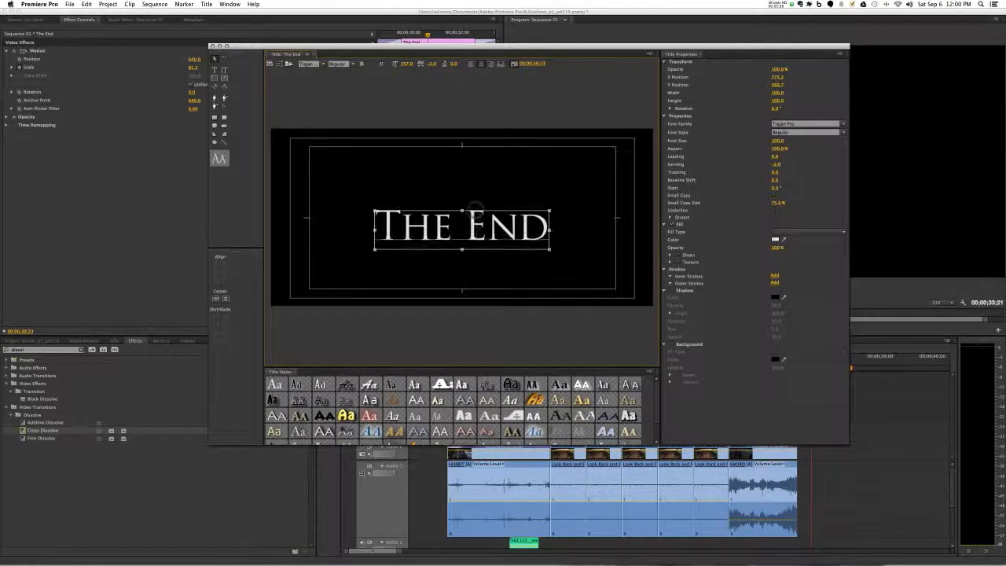
pyautogui.moveTo(478, 226); pyautogui.dragTo(478, 222)
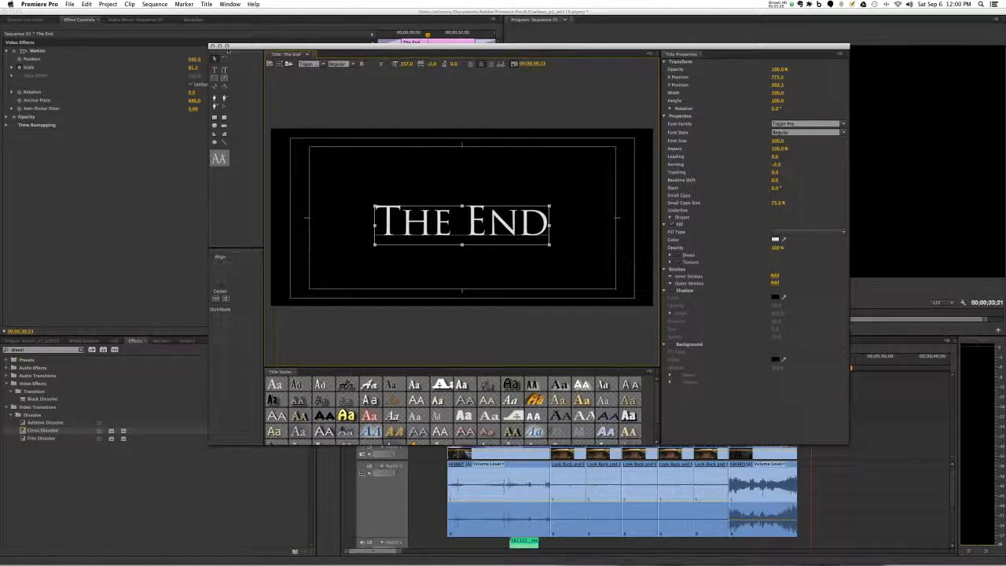
pyautogui.click(213, 45)
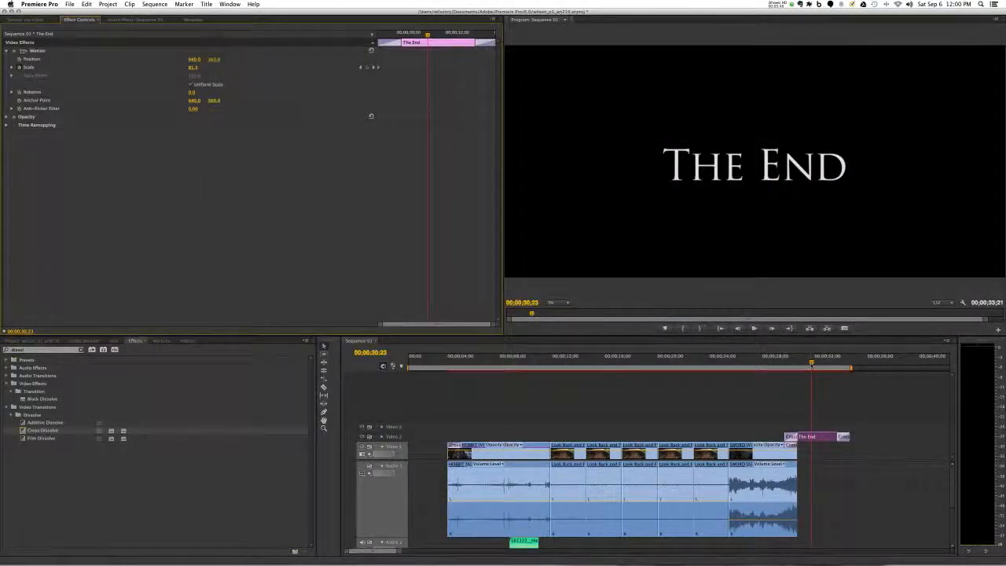
pyautogui.press('space')
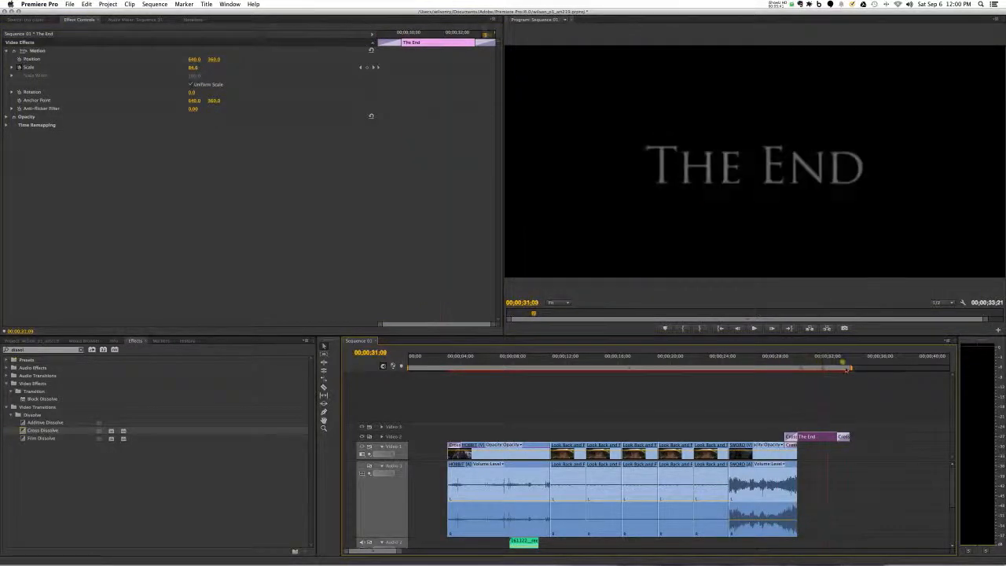
pyautogui.moveTo(855, 367); pyautogui.dragTo(820, 372)
# - Create and name another default still title at 1280 by 720
pyautogui.click(15, 339)
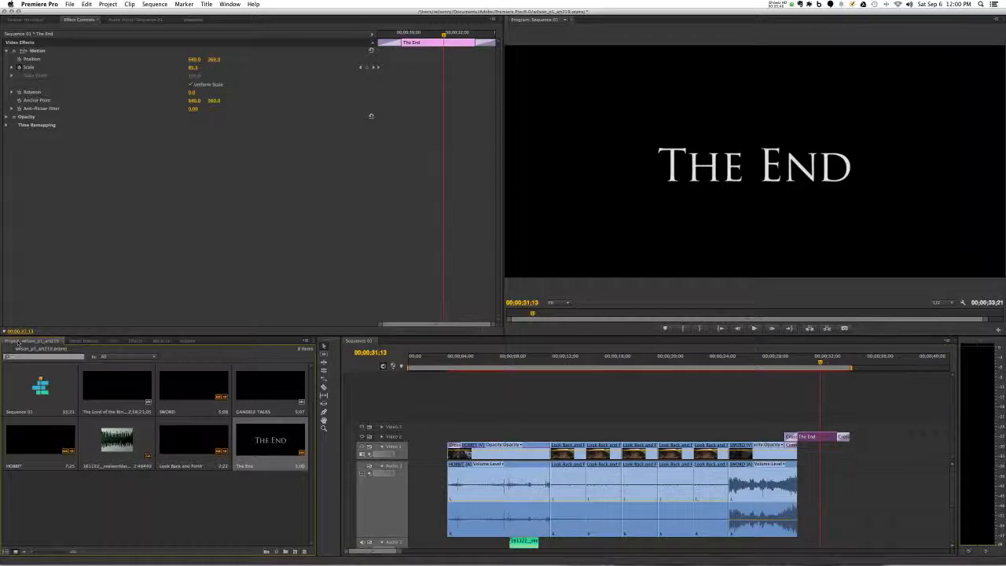
pyautogui.click(208, 4)
pyautogui.moveTo(224, 14)
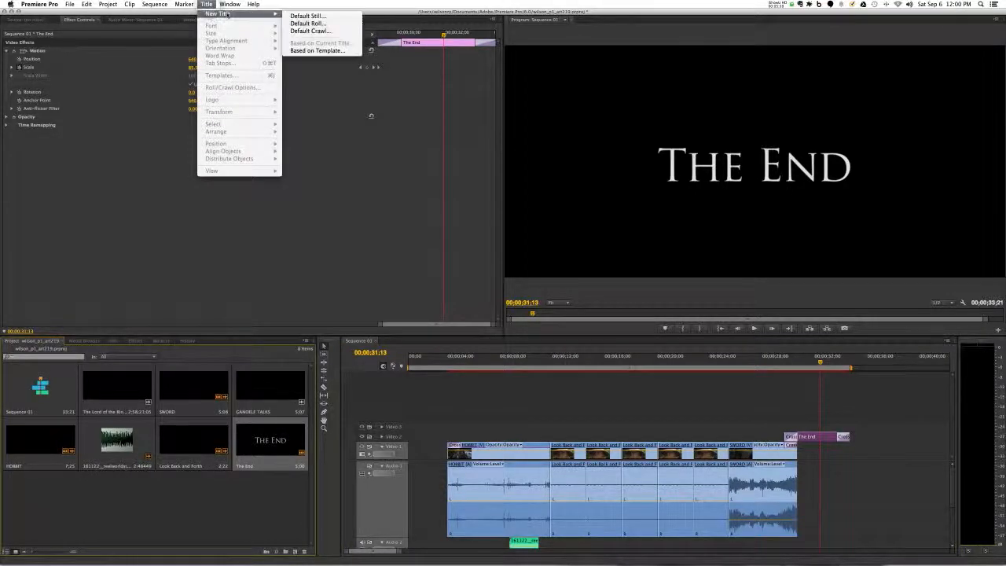
pyautogui.click(308, 14)
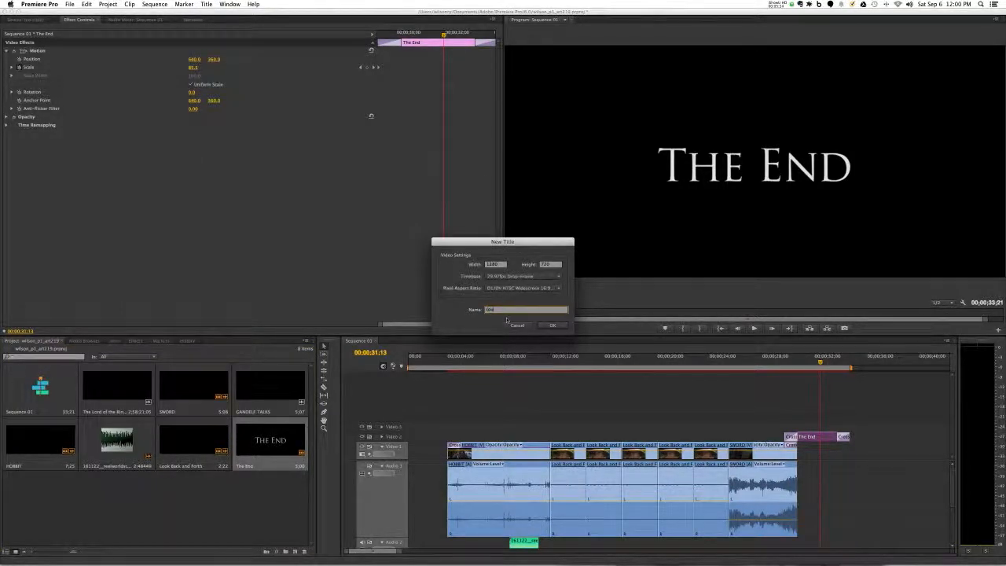
pyautogui.click(560, 325)
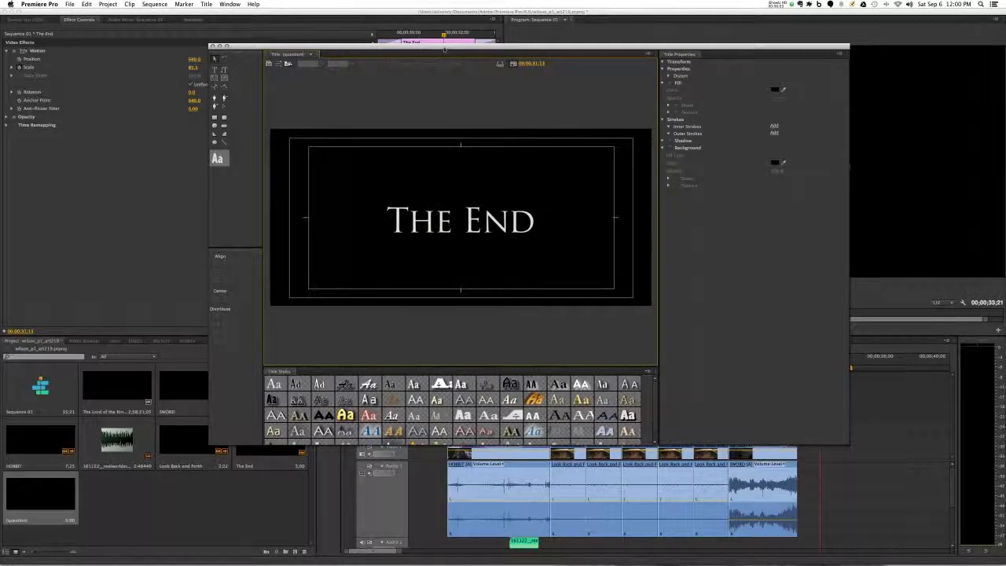
# - Place the playhead past the The End clip at 00;00;34;28 and start a horizontal text line near the new title's centre
pyautogui.moveTo(445, 51); pyautogui.dragTo(348, 35)
pyautogui.moveTo(820, 363); pyautogui.dragTo(865, 364)
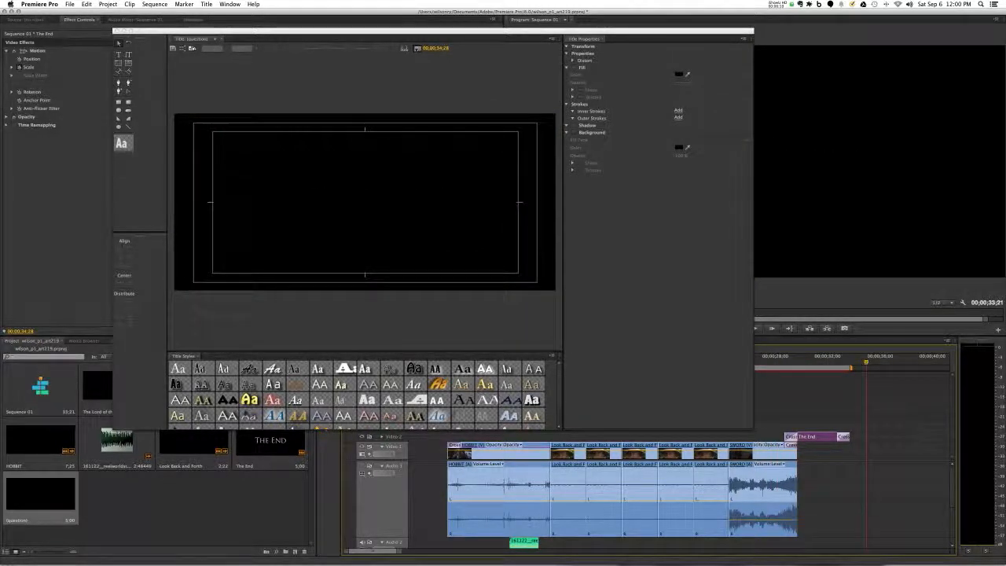
pyautogui.click(127, 64)
pyautogui.click(119, 54)
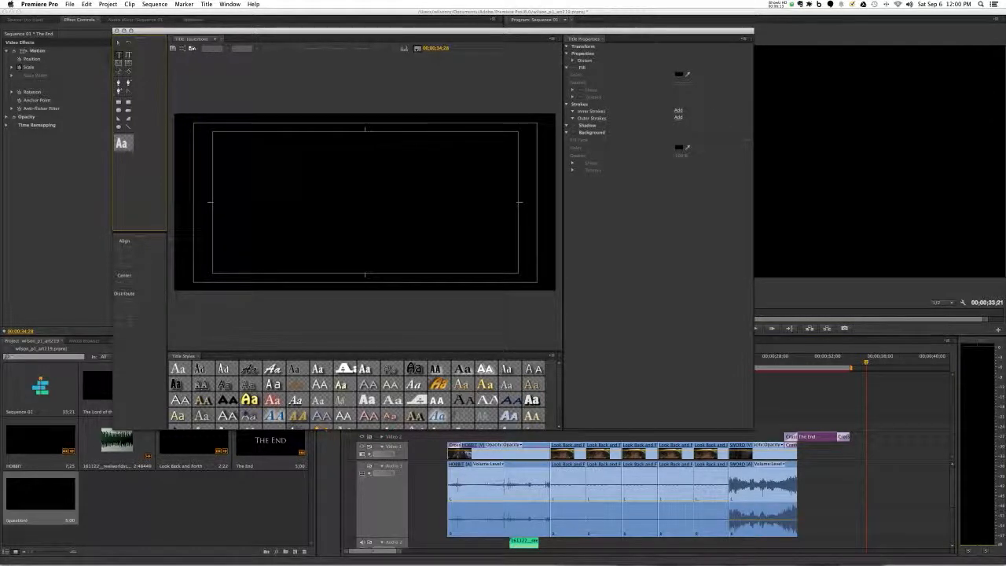
pyautogui.click(358, 206)
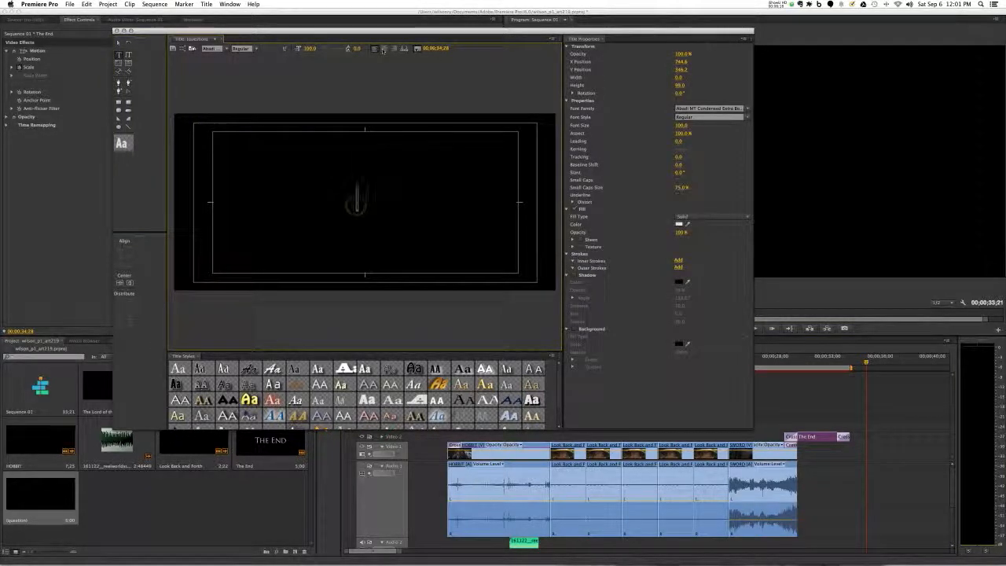
# - Try to set the empty text line's font to Trajan Pro before entering any text
pyautogui.click(210, 48)
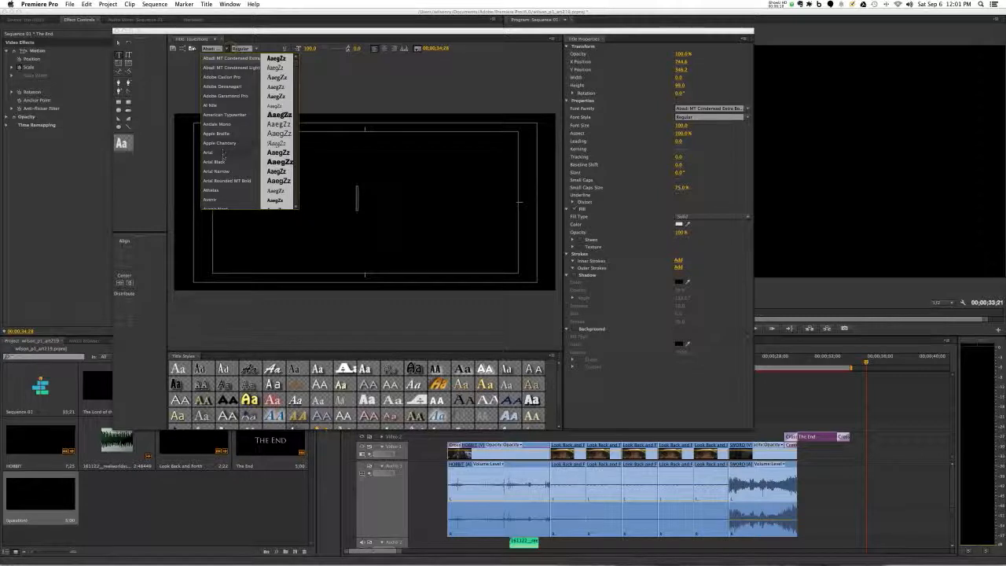
pyautogui.scroll(-20, 223, 156)
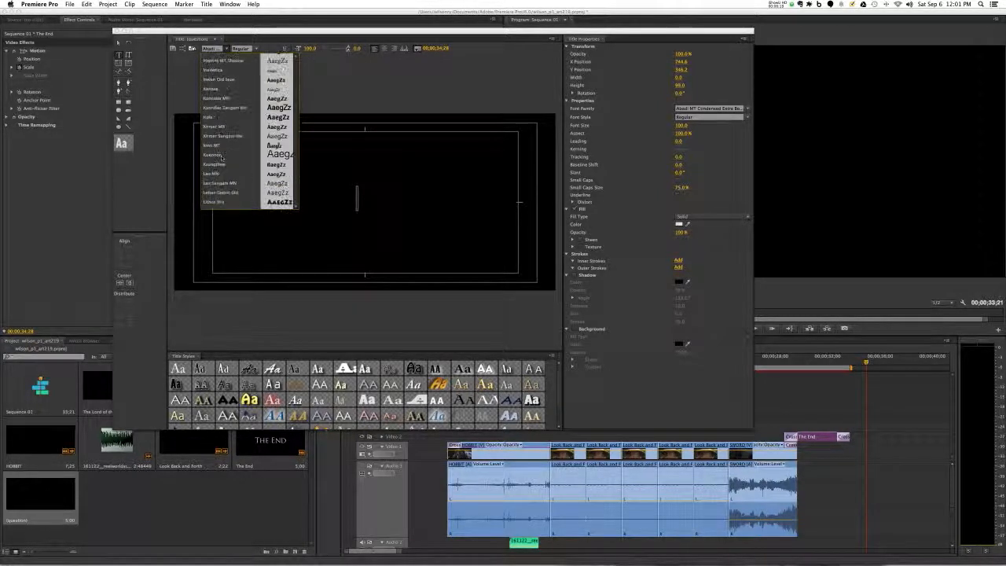
pyautogui.scroll(-20, 221, 151)
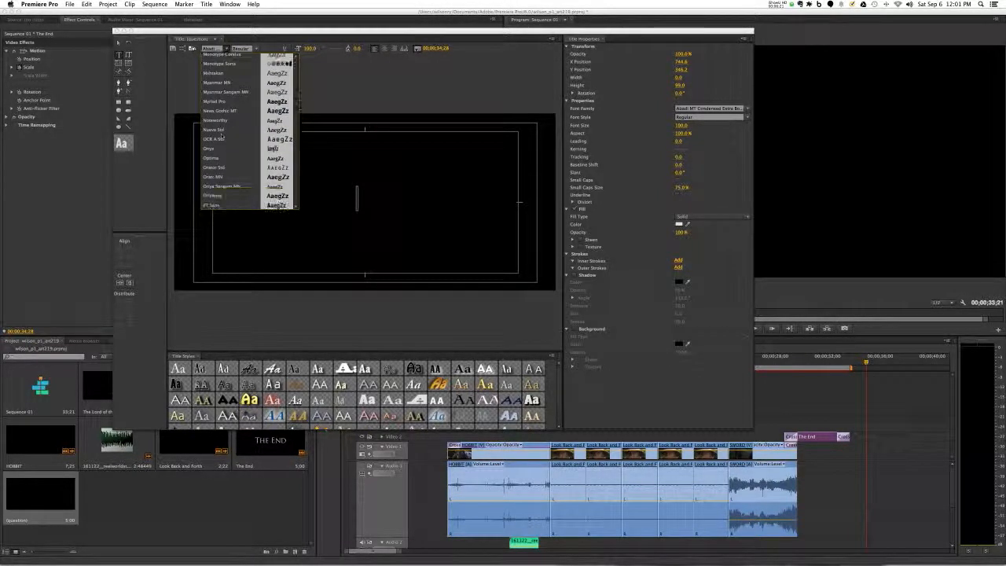
pyautogui.scroll(-20, 223, 118)
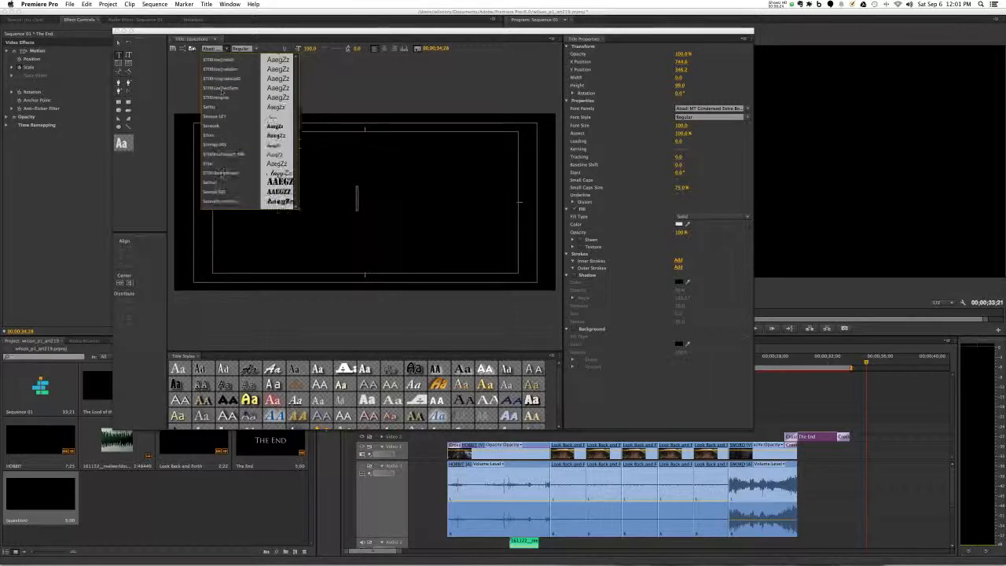
pyautogui.scroll(-5, 222, 145)
pyautogui.click(213, 162)
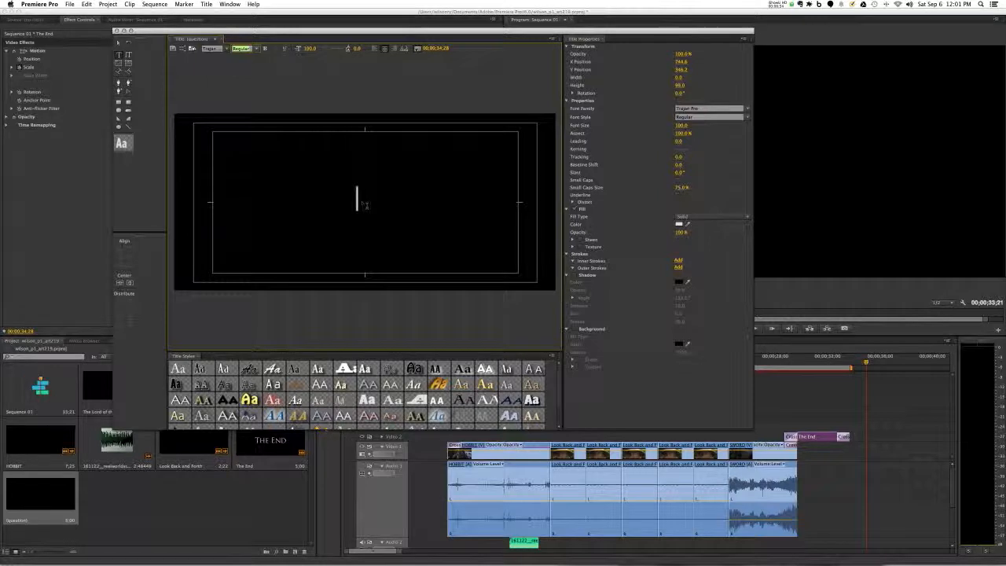
# - Start a new text line slightly above the title's centre, enter "(or is it?)", and select the whole line
pyautogui.click(330, 192)
pyautogui.write('(or')
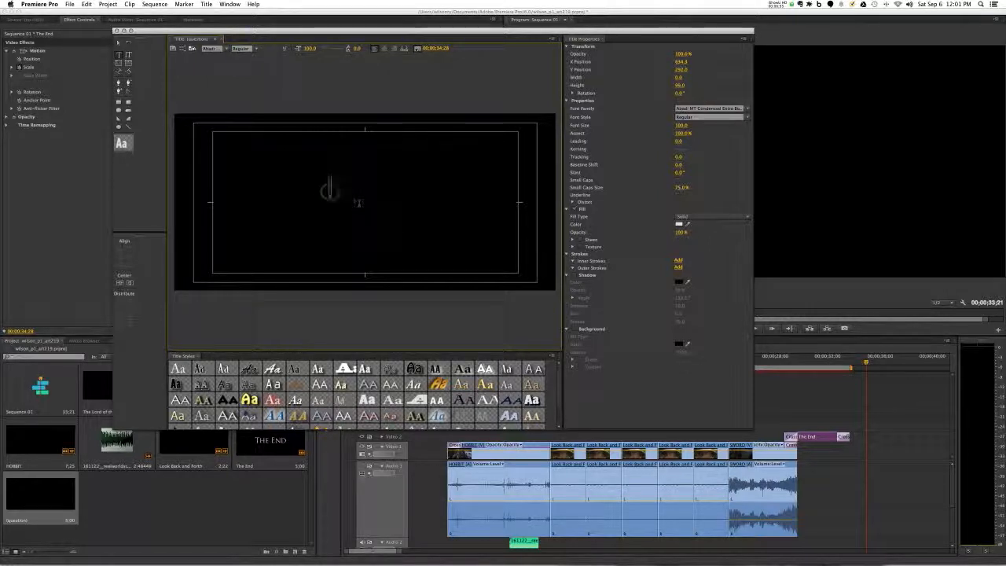
pyautogui.write(' is it?')
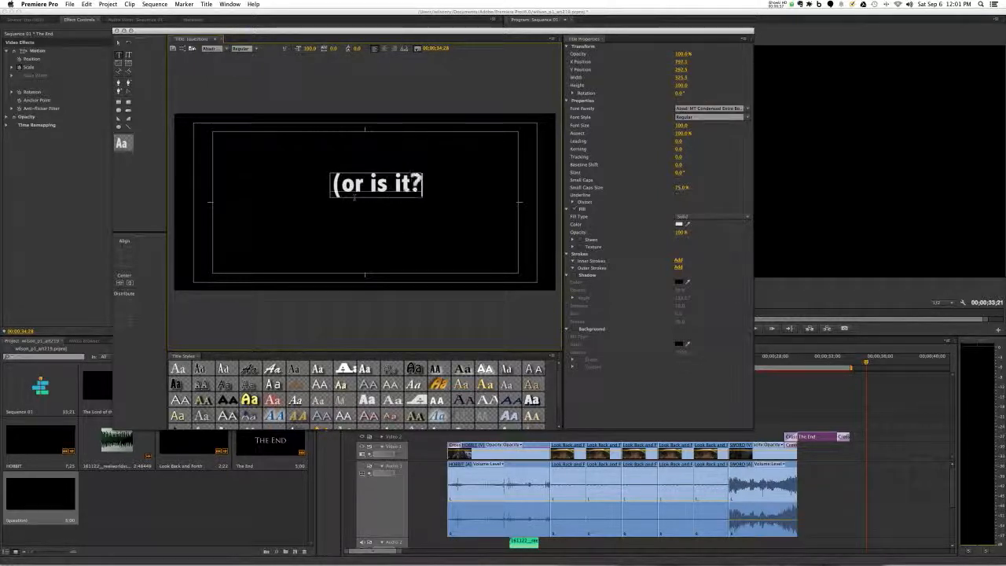
pyautogui.hotkey('ctrl', 'a')
pyautogui.write(')')
# - Set the selected "(or is it?)" text to Trajan Pro Regular with a font size of 70
pyautogui.click(207, 48)
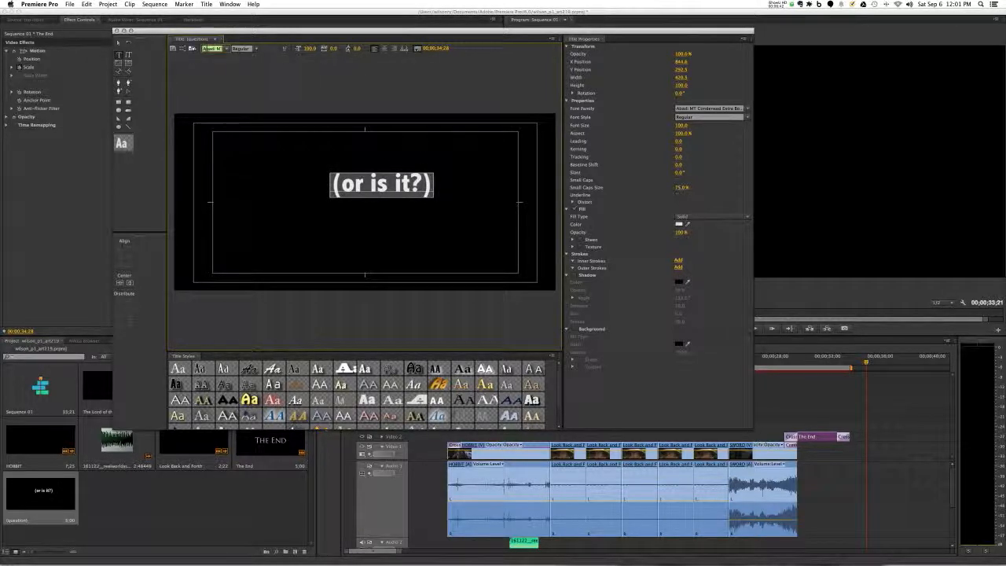
pyautogui.write('Trajan')
pyautogui.press('Return')
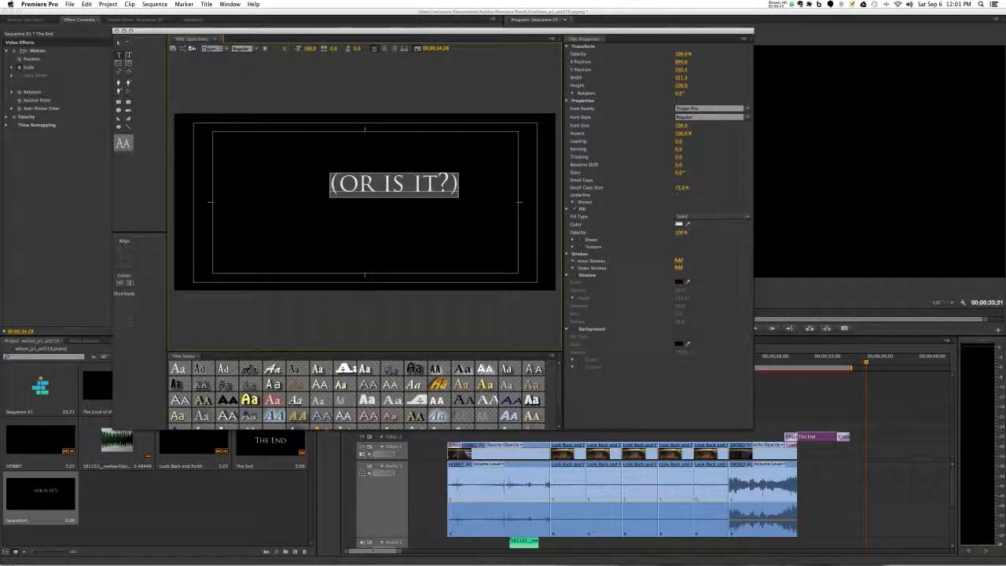
pyautogui.click(240, 49)
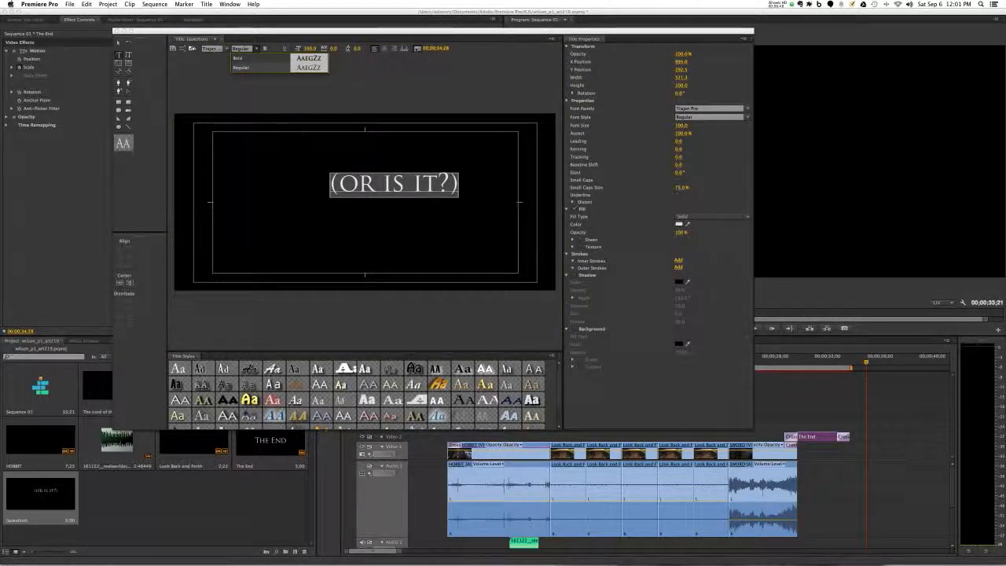
pyautogui.moveTo(307, 49); pyautogui.dragTo(288, 49)
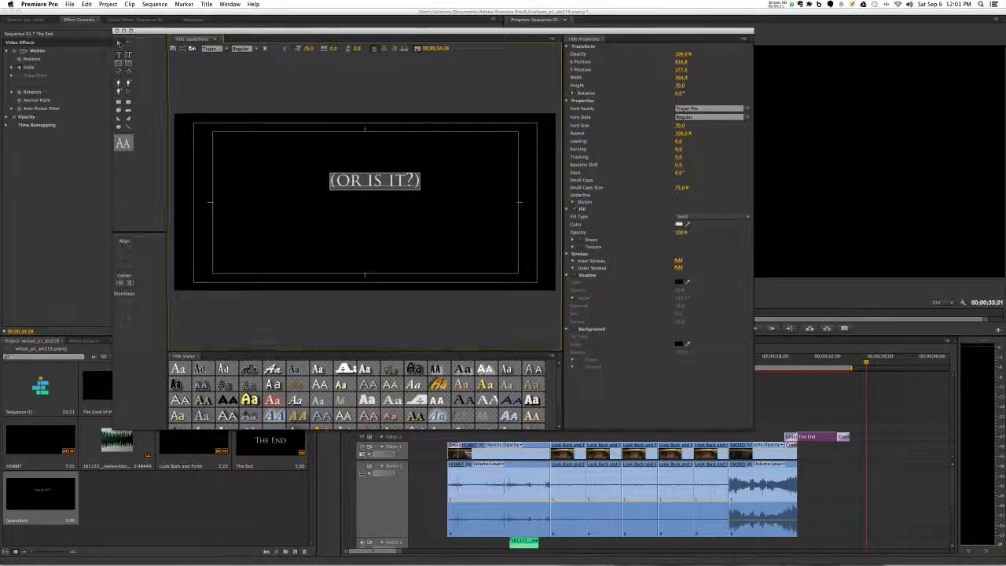
# - Move the "(or is it?)" text to the horizontal centre, slightly below the frame's middle, and close the title editor
pyautogui.click(118, 42)
pyautogui.moveTo(375, 184); pyautogui.dragTo(365, 225)
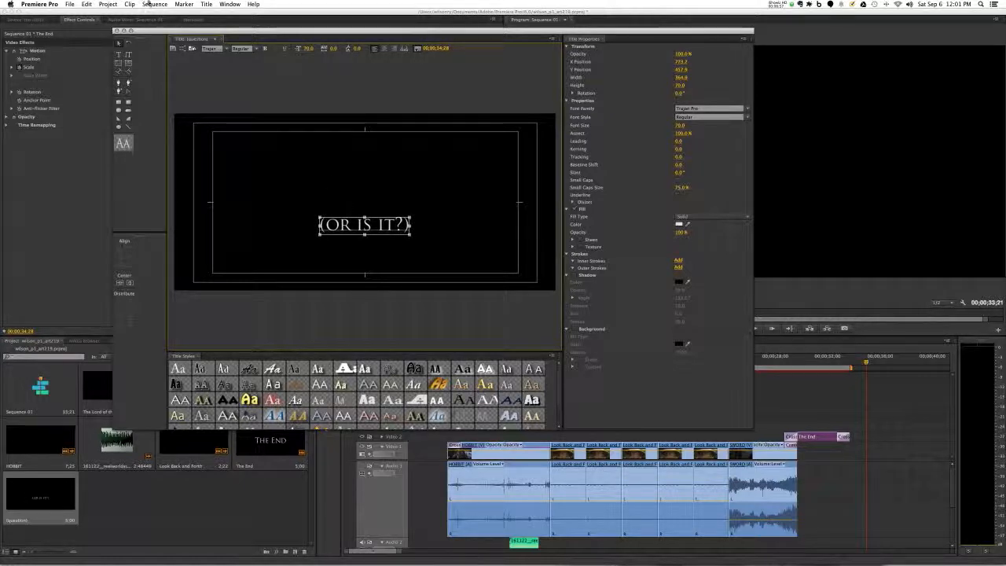
pyautogui.click(118, 30)
# - Place the question title on Video 3 over the The End clip and trim its start to 00;00;31;21
pyautogui.moveTo(35, 500); pyautogui.dragTo(817, 430)
pyautogui.moveTo(774, 360); pyautogui.dragTo(825, 363)
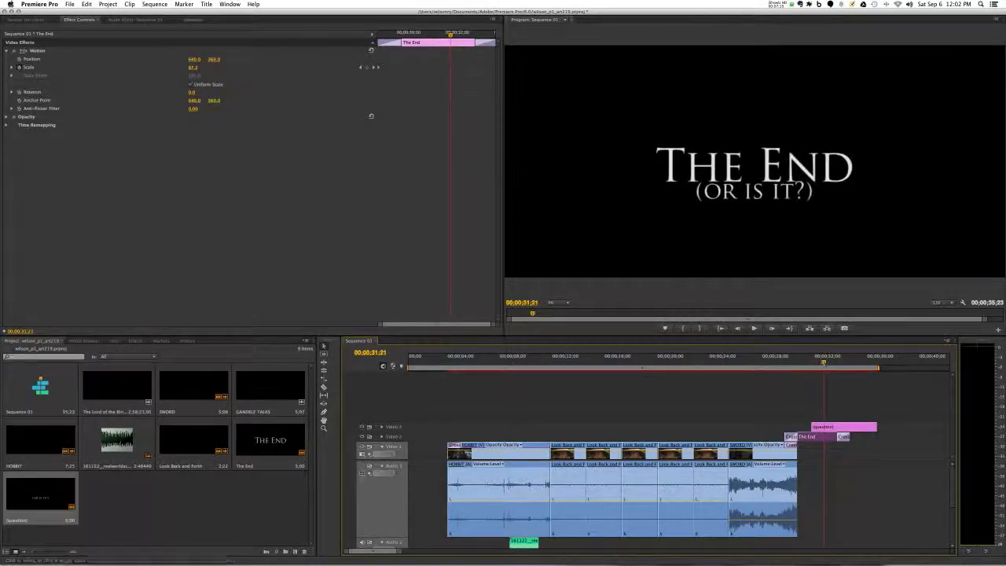
pyautogui.moveTo(811, 426); pyautogui.dragTo(827, 425)
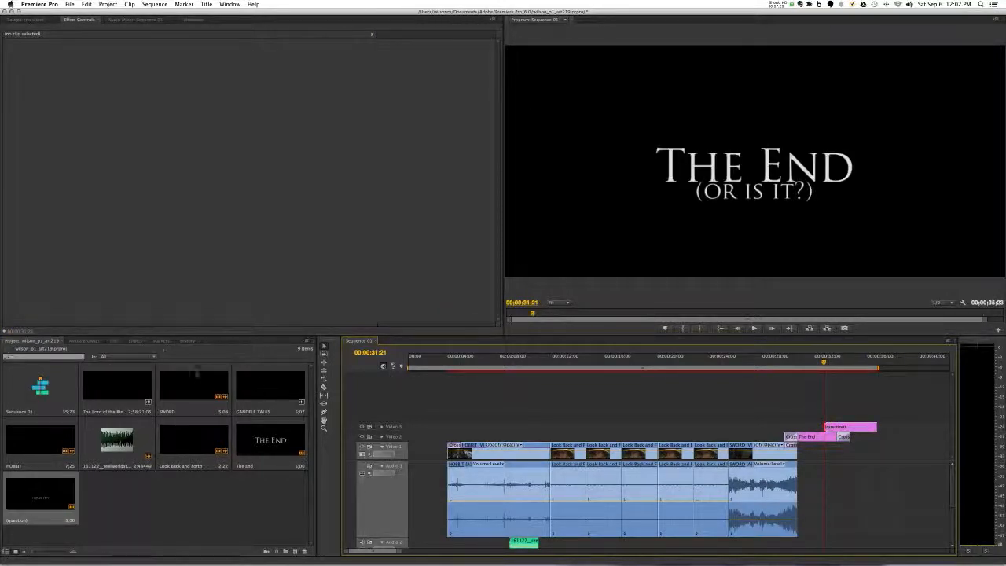
# - Apply a Cross Dissolve to the start of the question title and preview the fade, returning the playhead to 00;00;31;21
pyautogui.click(129, 341)
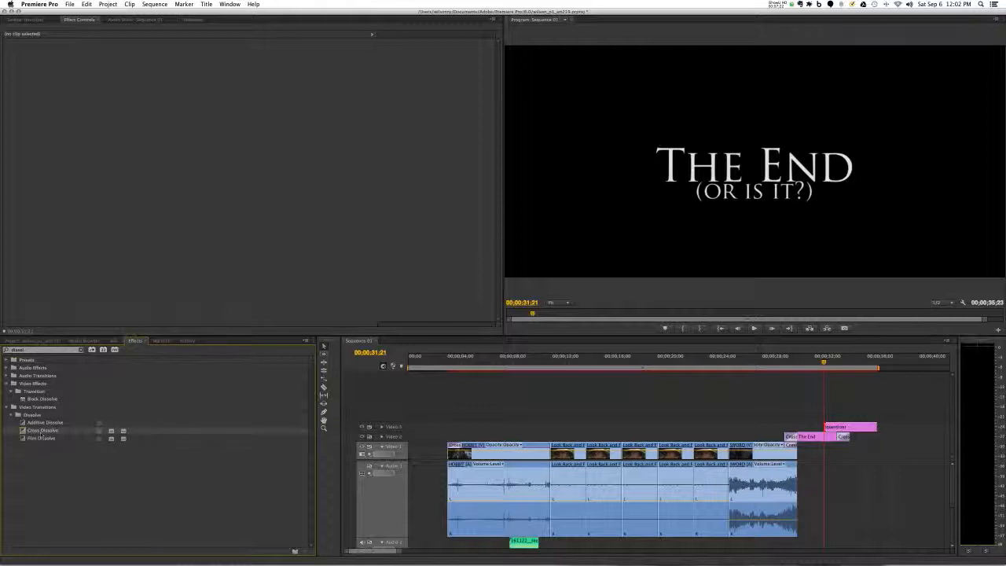
pyautogui.moveTo(41, 437); pyautogui.dragTo(905, 417)
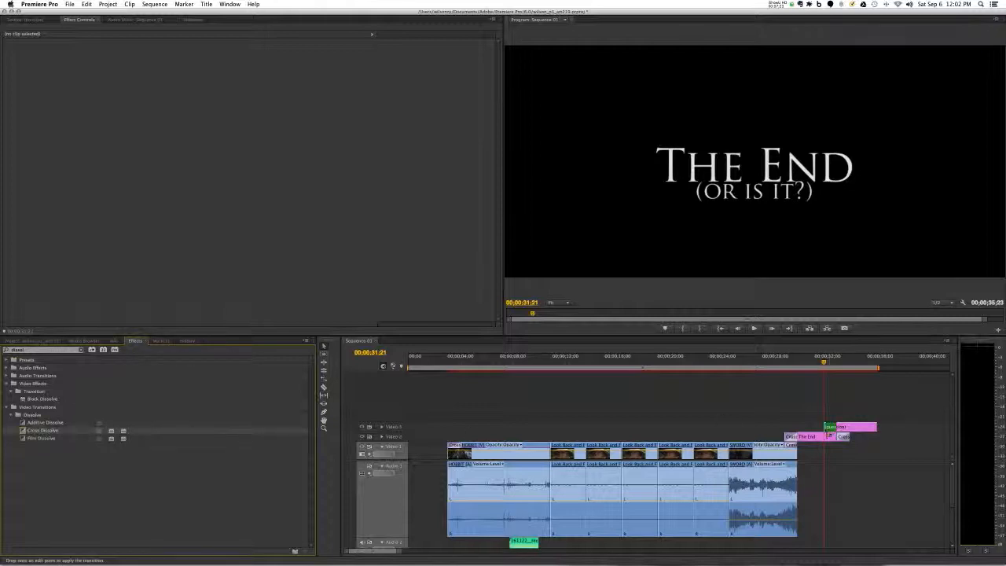
pyautogui.moveTo(829, 435); pyautogui.dragTo(829, 435)
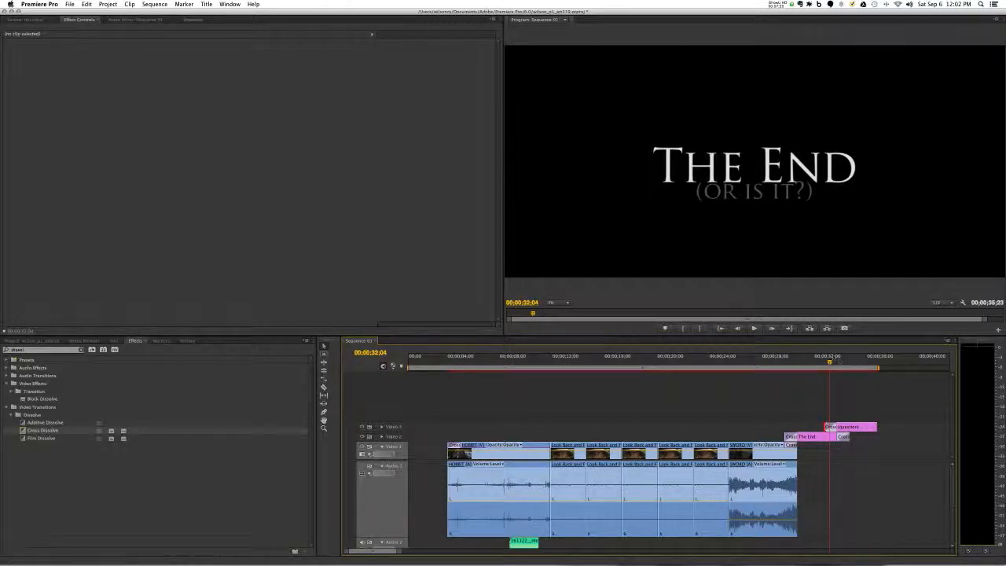
pyautogui.moveTo(830, 363); pyautogui.dragTo(824, 363)
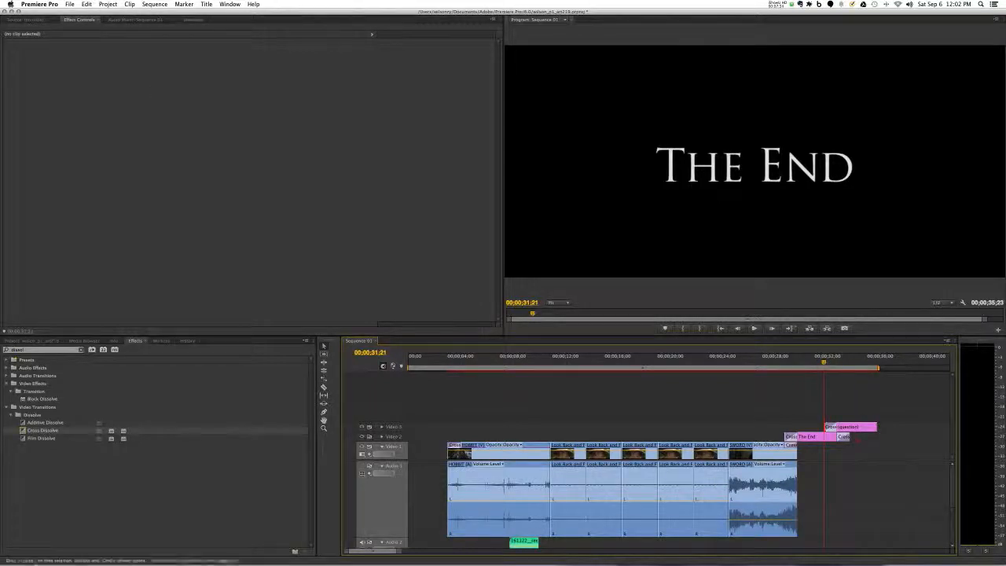
# - Examine the Motion scale settings of the question title and the The End clip
pyautogui.click(847, 427)
pyautogui.click(37, 51)
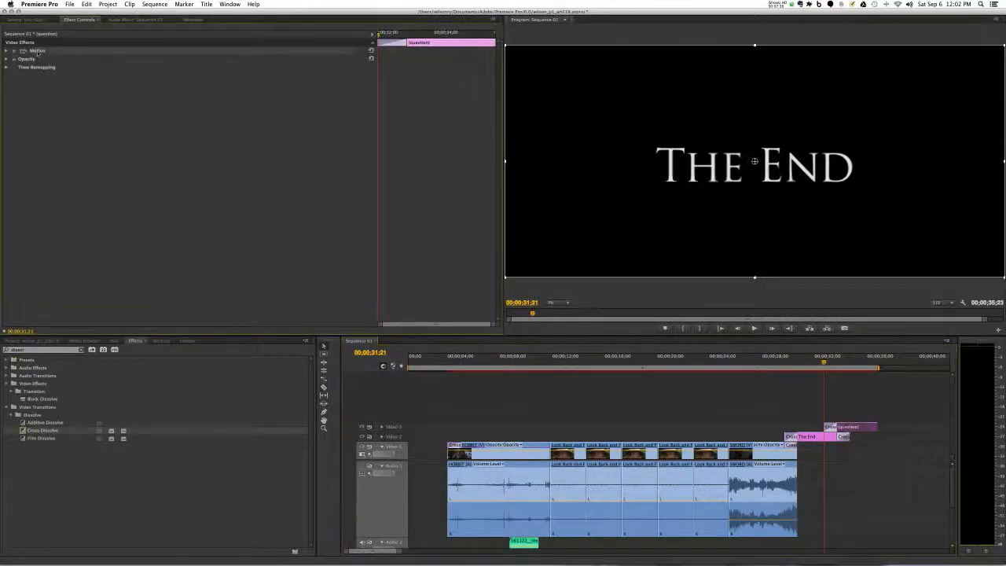
pyautogui.click(6, 51)
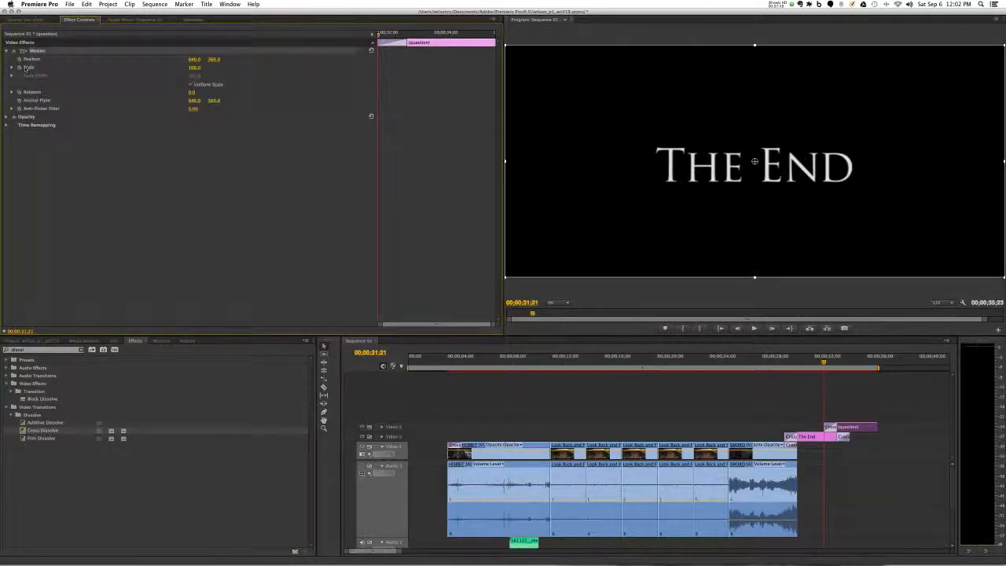
pyautogui.click(811, 438)
pyautogui.click(30, 69)
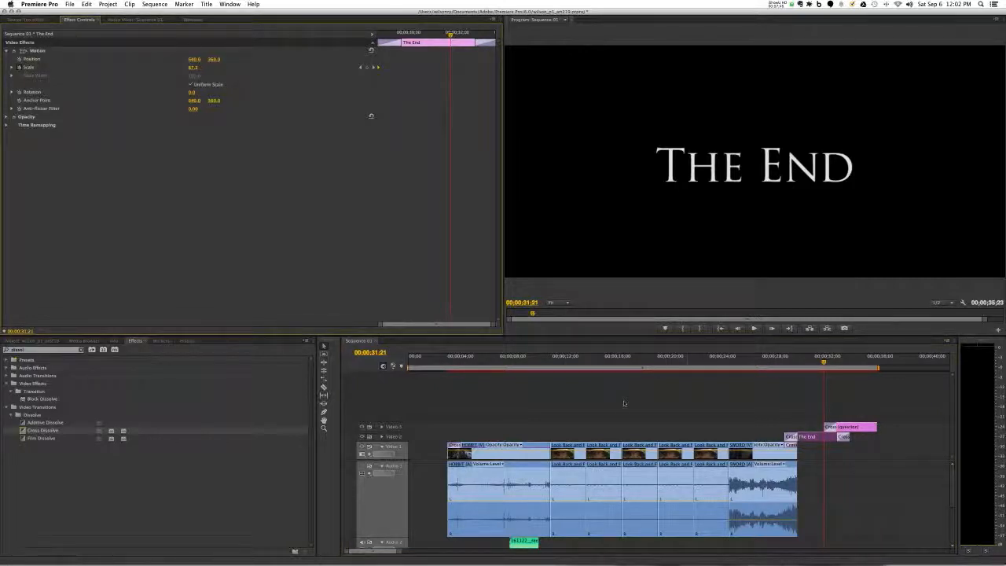
pyautogui.click(382, 437)
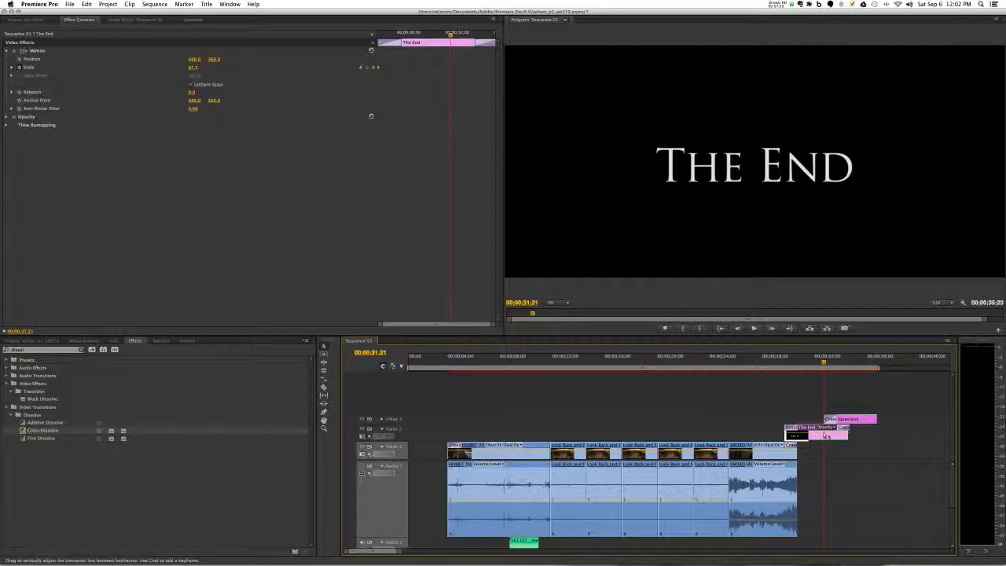
pyautogui.click(369, 438)
pyautogui.click(410, 414)
pyautogui.moveTo(399, 423)
pyautogui.mouseDown()
pyautogui.moveTo(397, 394)
pyautogui.moveTo(398, 424)
pyautogui.mouseUp()
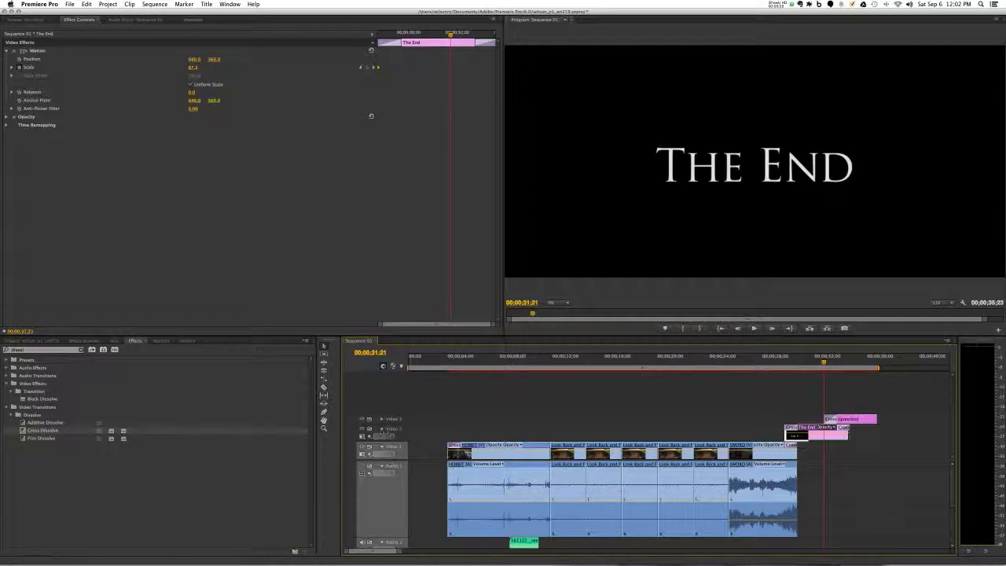
pyautogui.click(382, 429)
pyautogui.moveTo(824, 363); pyautogui.dragTo(824, 365)
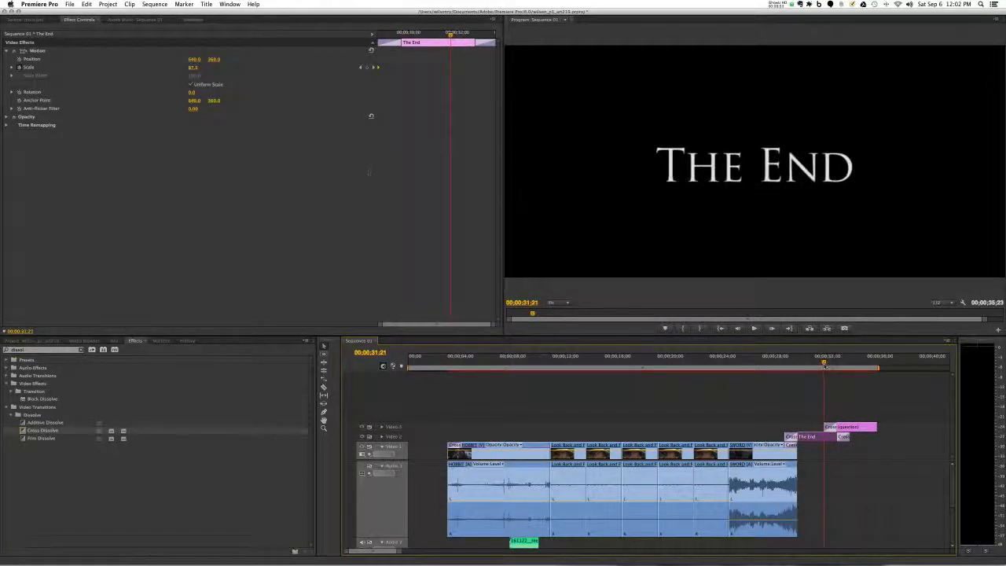
# - Animate the question title's Scale from a reduced size at 00;00;31;21 to a larger size at the clip's end, 00;00;35;23
pyautogui.click(844, 427)
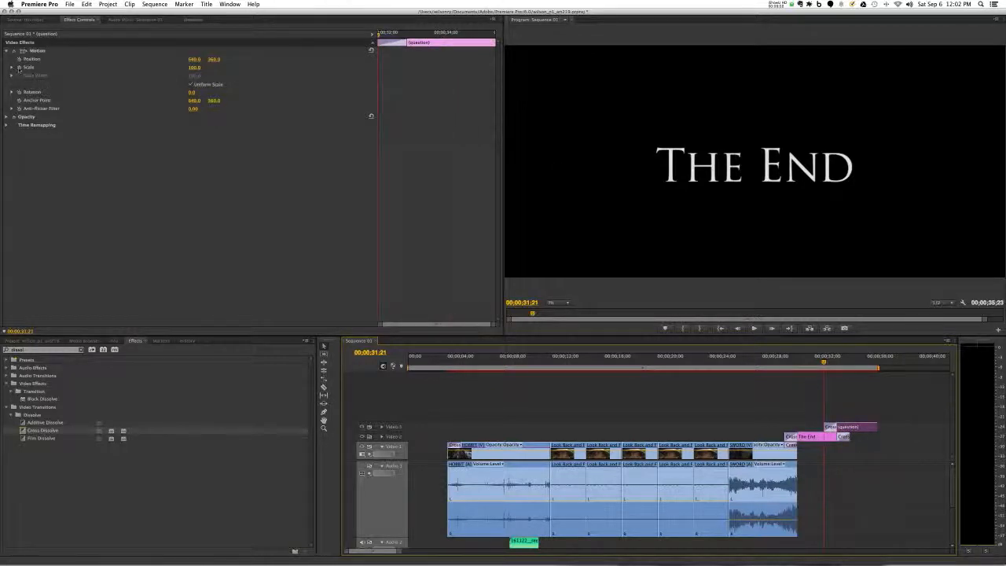
pyautogui.click(19, 67)
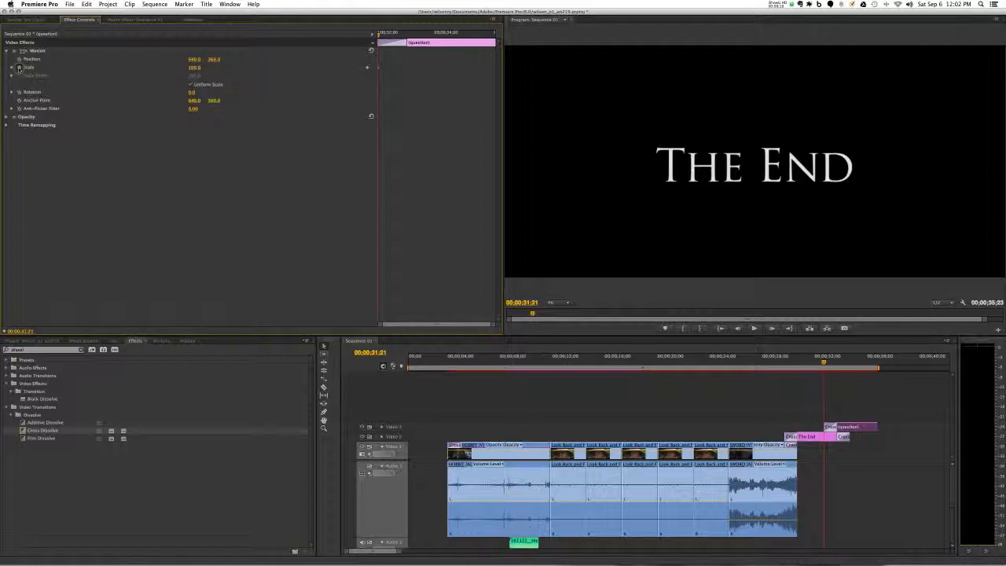
pyautogui.moveTo(197, 69); pyautogui.dragTo(197, 70)
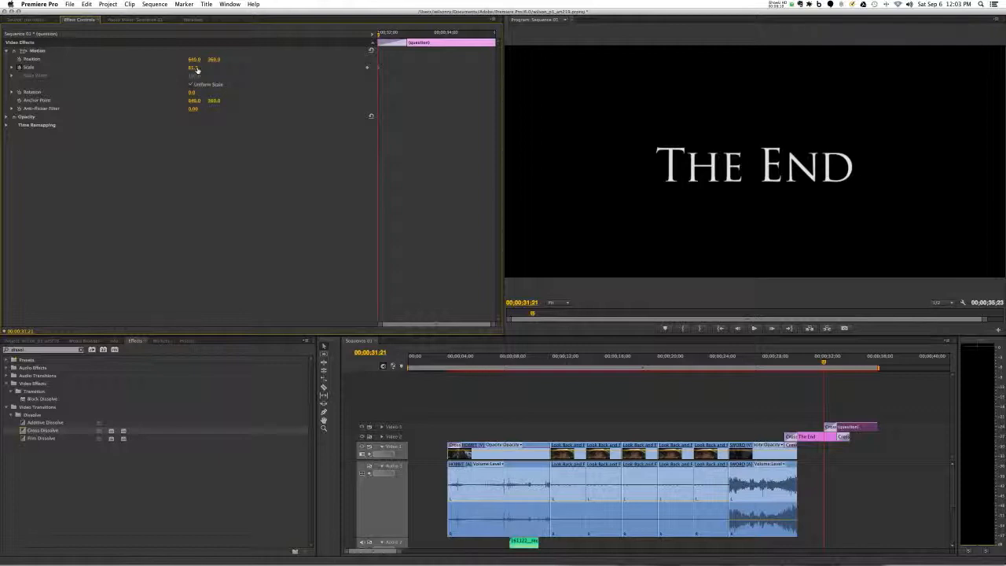
pyautogui.moveTo(823, 362); pyautogui.dragTo(876, 371)
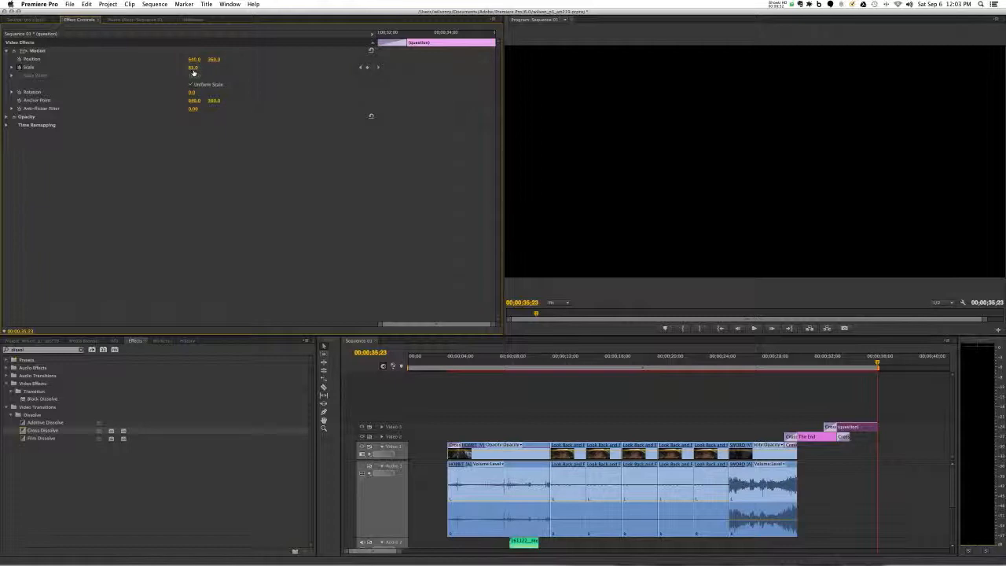
pyautogui.moveTo(193, 71); pyautogui.dragTo(197, 70)
# - Reopen the question title with the playhead at 00;00;33;17, lower its text to leave a clear gap beneath The End, and close the editor
pyautogui.moveTo(876, 367); pyautogui.dragTo(848, 368)
pyautogui.doubleClick(854, 428)
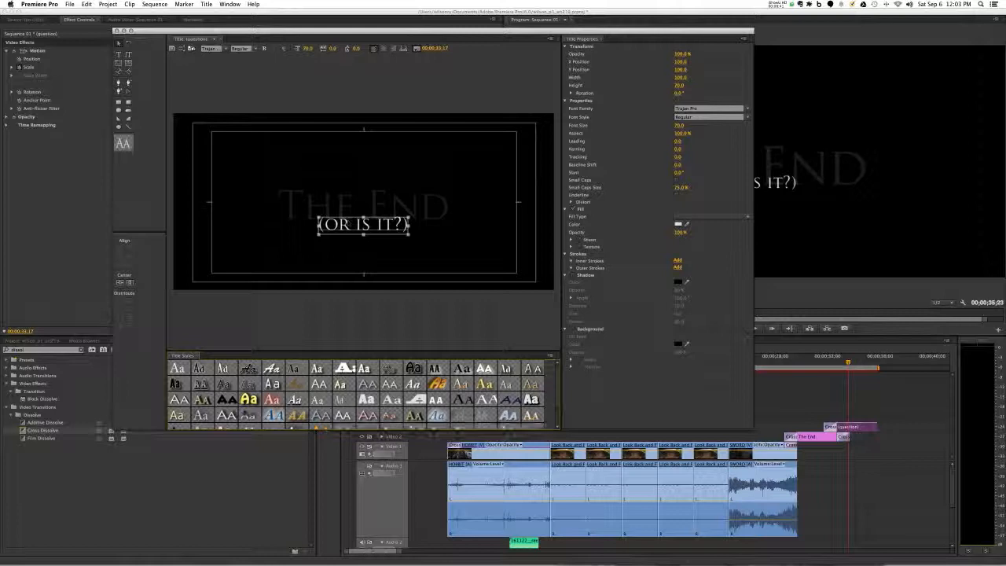
pyautogui.press('Down')
pyautogui.press('Down')
pyautogui.press('Down')
pyautogui.press('Down')
pyautogui.press('Down')
pyautogui.press('Down')
pyautogui.press('Down')
pyautogui.press('Down')
pyautogui.press('Down')
pyautogui.press('Down')
pyautogui.press('Down')
pyautogui.press('Down')
pyautogui.press('Down')
pyautogui.press('Down')
pyautogui.press('Down')
pyautogui.press('Down')
pyautogui.press('Down')
pyautogui.press('Down')
pyautogui.press('Down')
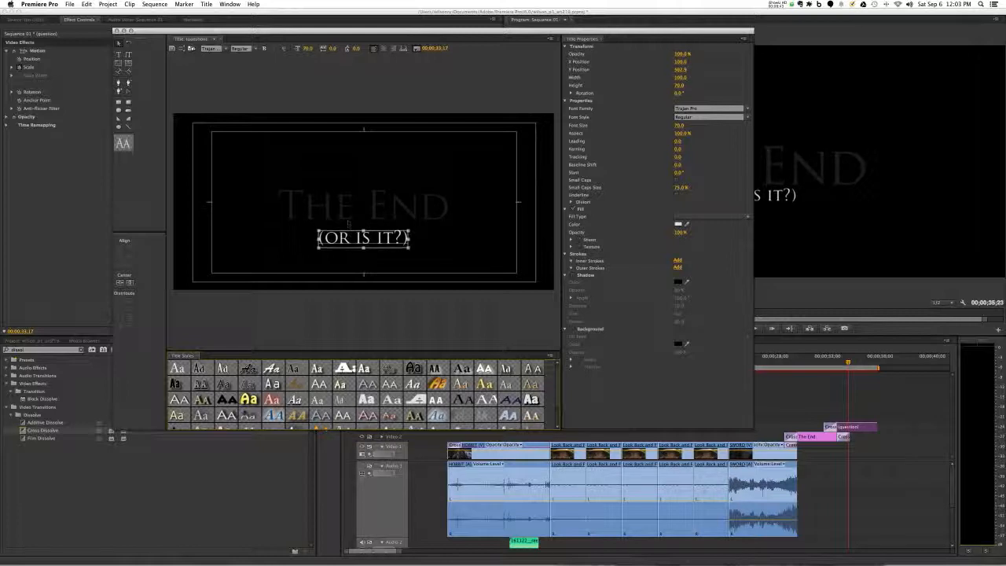
pyautogui.press('Down')
pyautogui.press('Down')
pyautogui.press('Down')
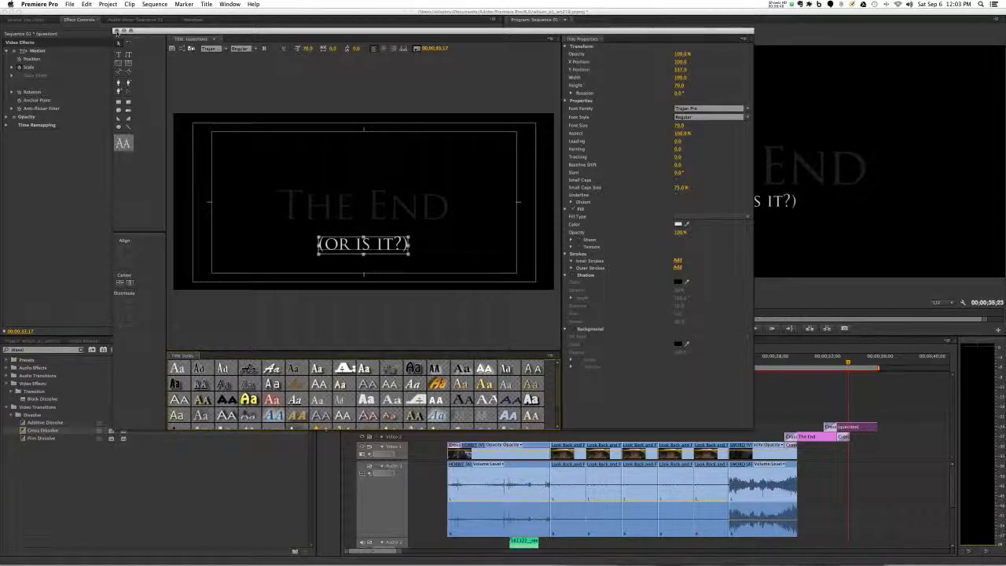
pyautogui.click(114, 31)
# - Shorten the question title to end at 00;00;34;09, apply a Cross Dissolve to its end, and preview the fade
pyautogui.moveTo(839, 364)
pyautogui.mouseDown()
pyautogui.moveTo(799, 364)
pyautogui.moveTo(858, 367)
pyautogui.mouseUp()
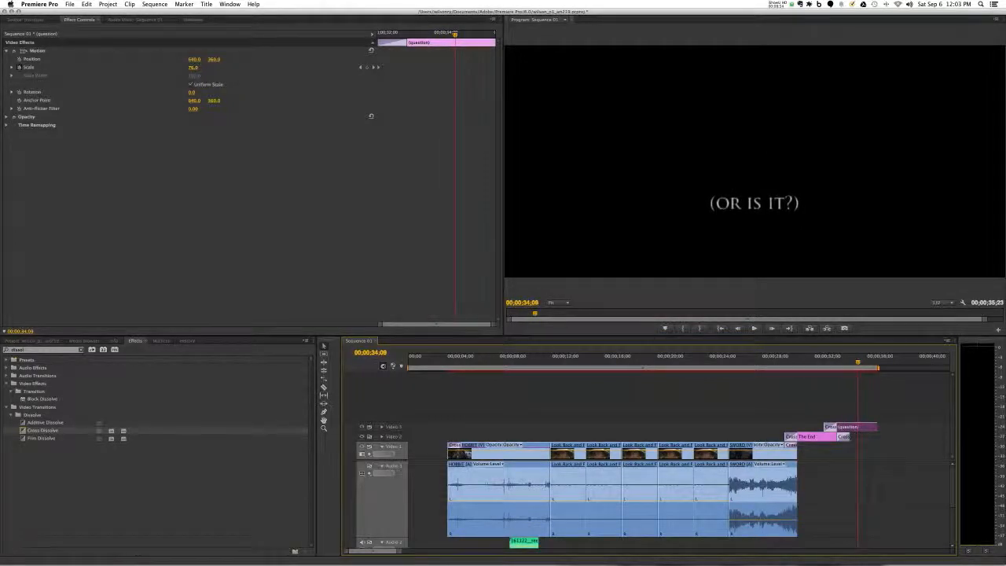
pyautogui.moveTo(879, 429); pyautogui.dragTo(860, 427)
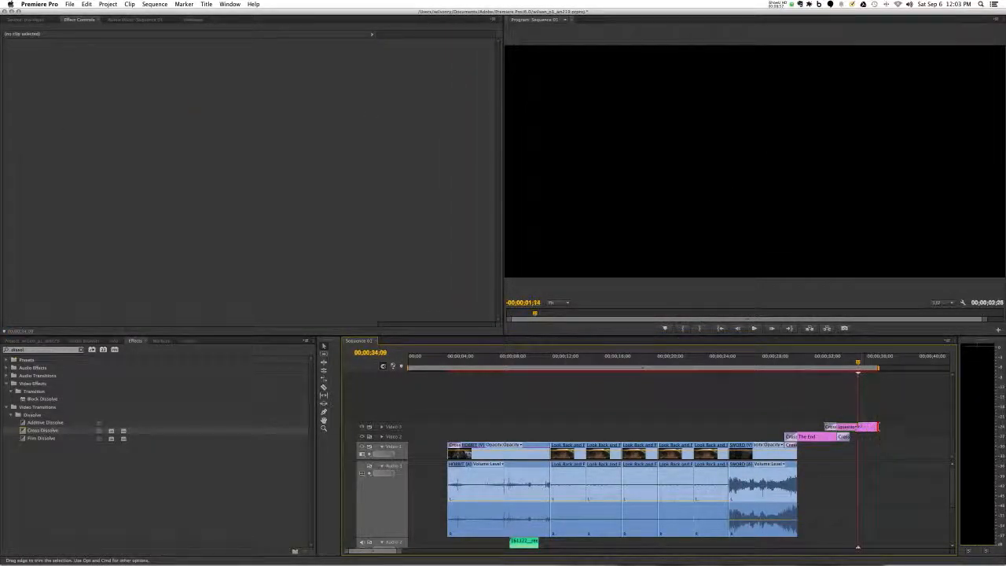
pyautogui.moveTo(35, 431); pyautogui.dragTo(859, 428)
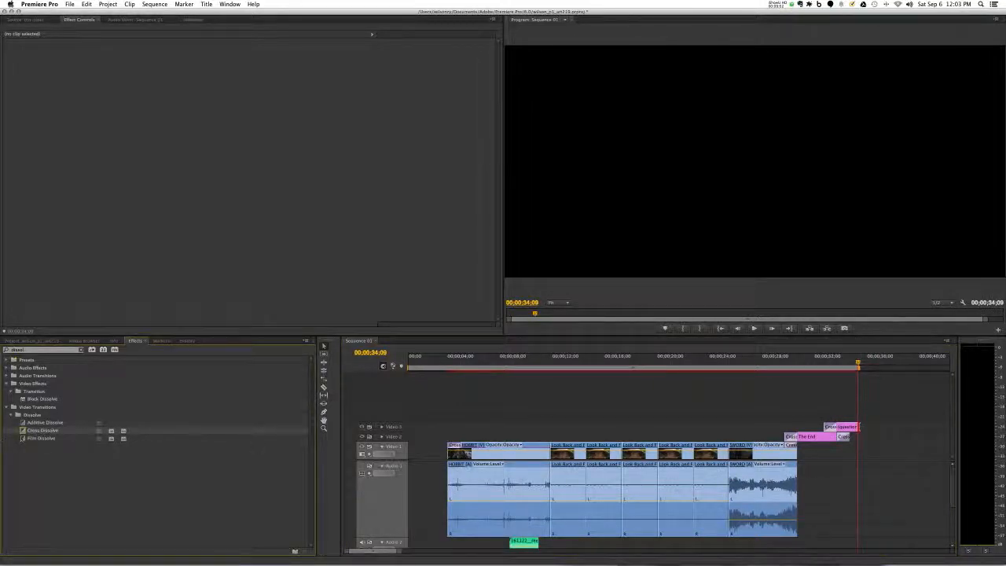
pyautogui.moveTo(21, 433); pyautogui.dragTo(855, 429)
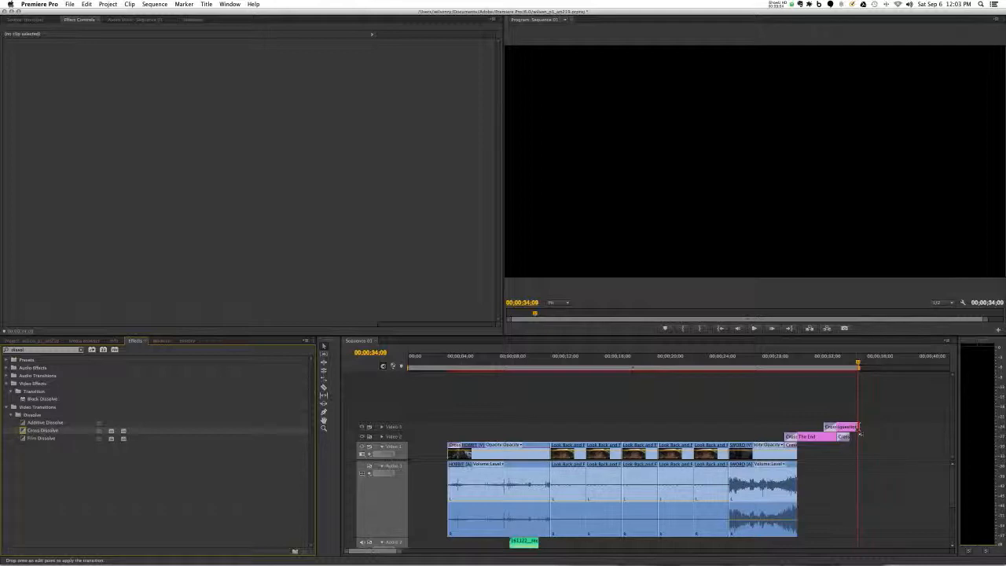
pyautogui.moveTo(857, 362); pyautogui.dragTo(841, 401)
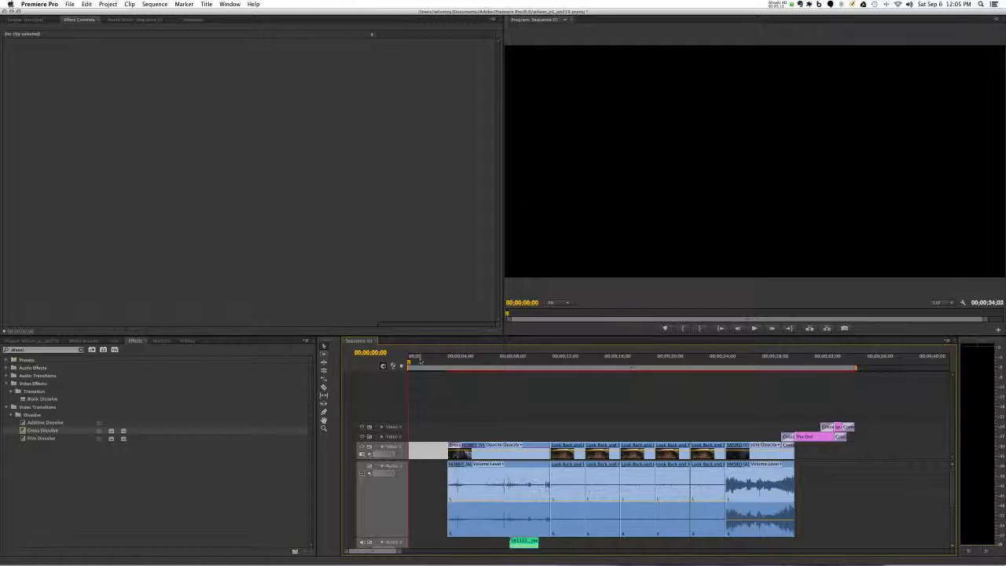
# - Play the whole sequence from the beginning to review the edit and its ending
pyautogui.press('space')
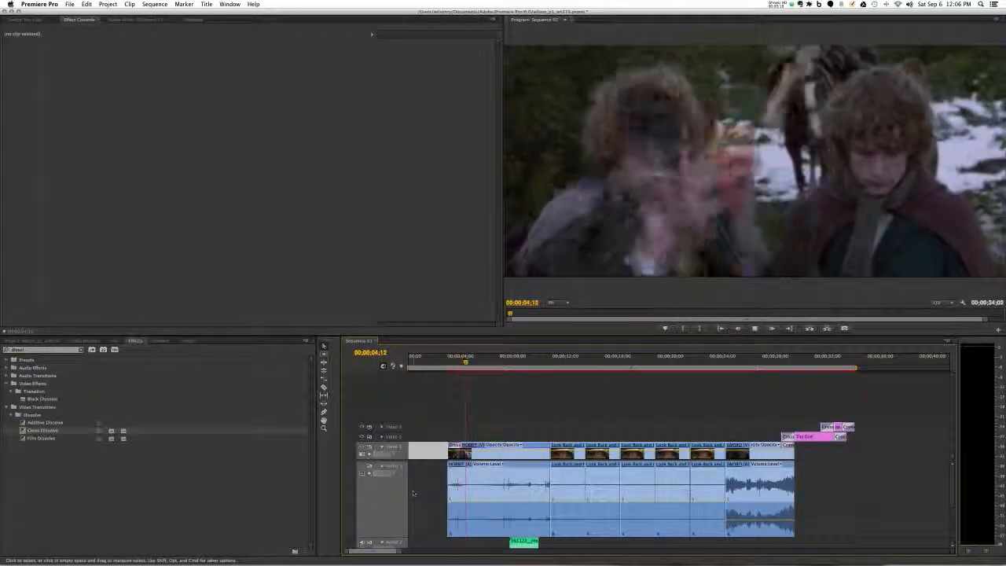
pyautogui.press('space')
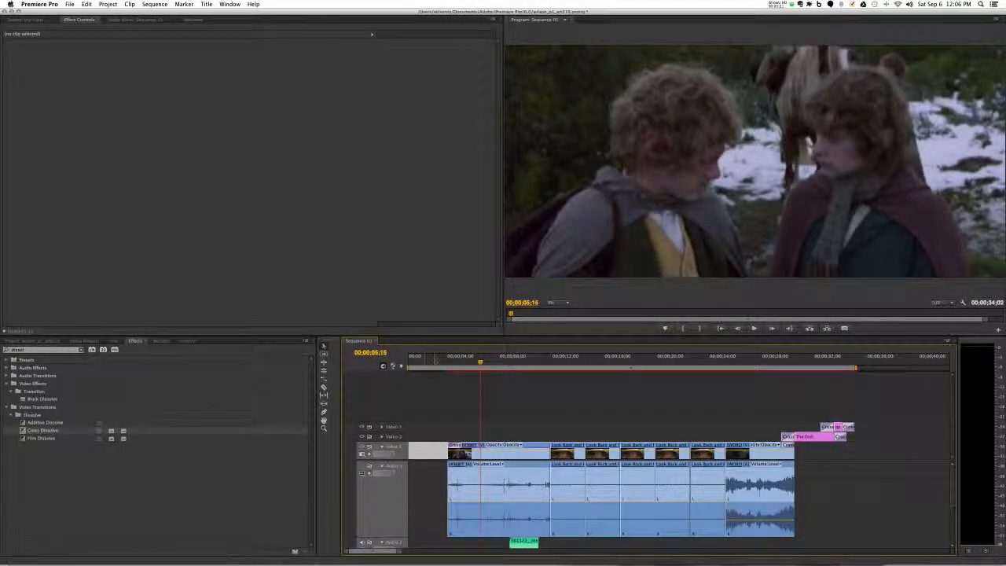
pyautogui.press('Home')
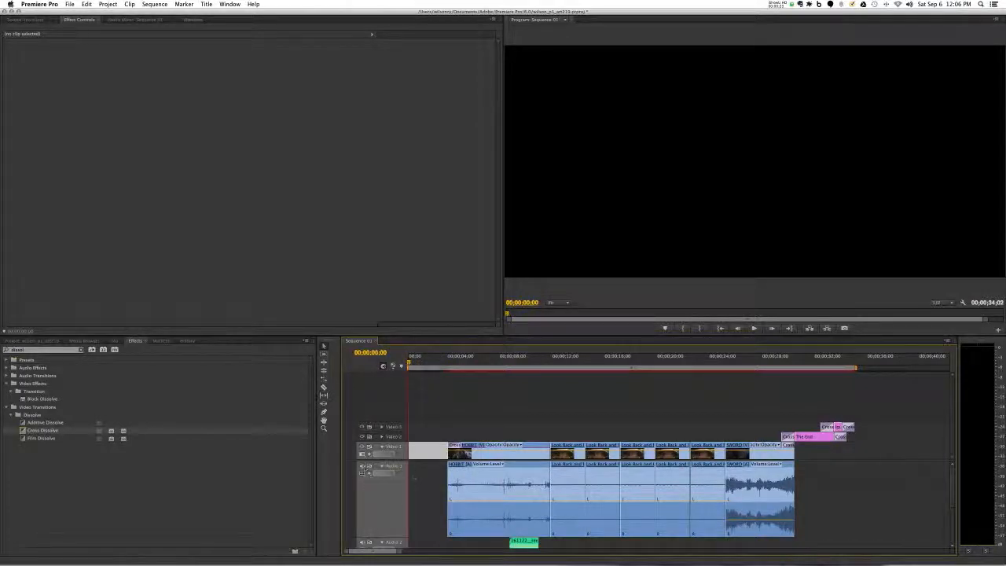
pyautogui.press('space')
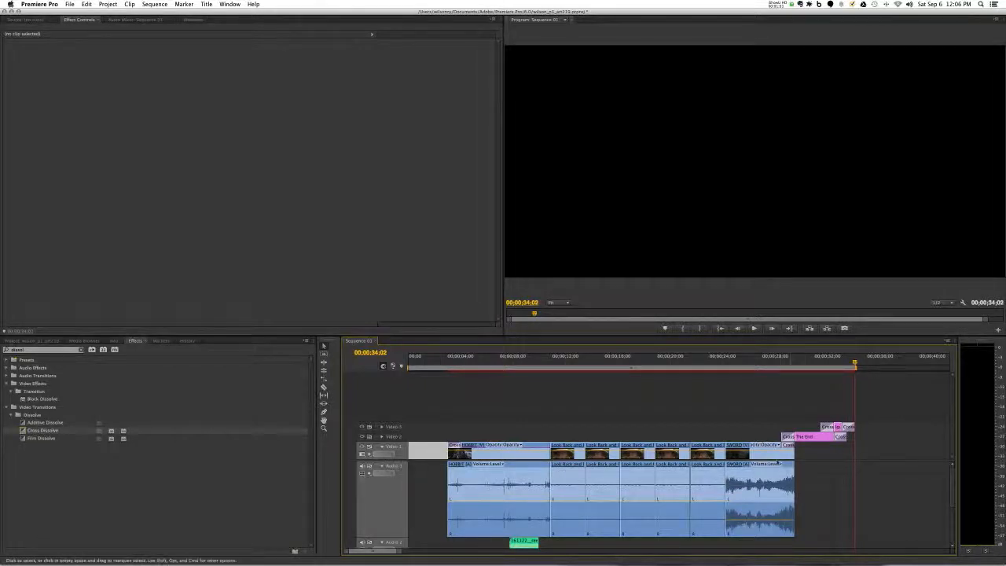
# - Unlink the SWORD clip's audio from its video and extend only the audio beneath the ending titles to about 00;00;33;14
pyautogui.click(757, 361)
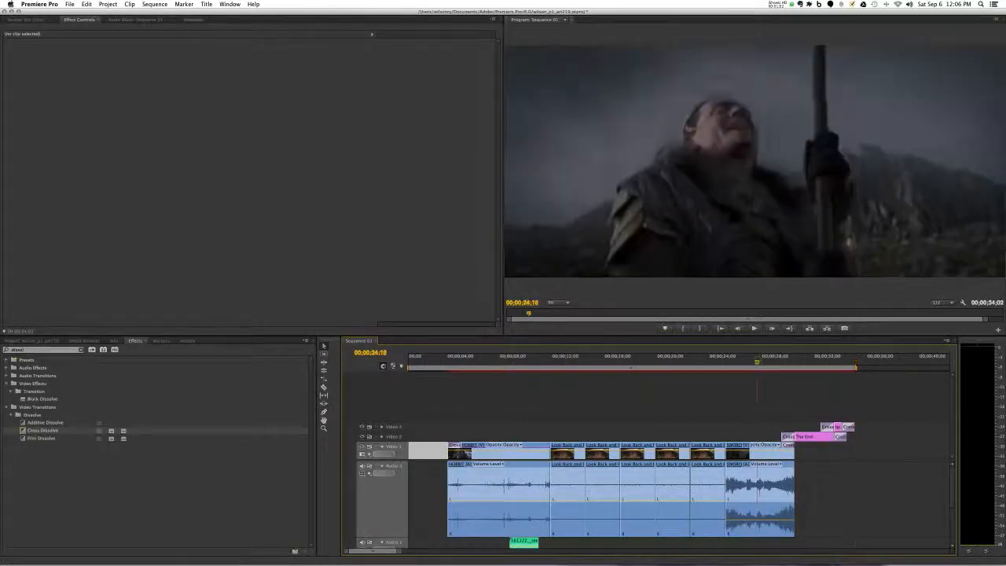
pyautogui.click(764, 445)
pyautogui.click(770, 493)
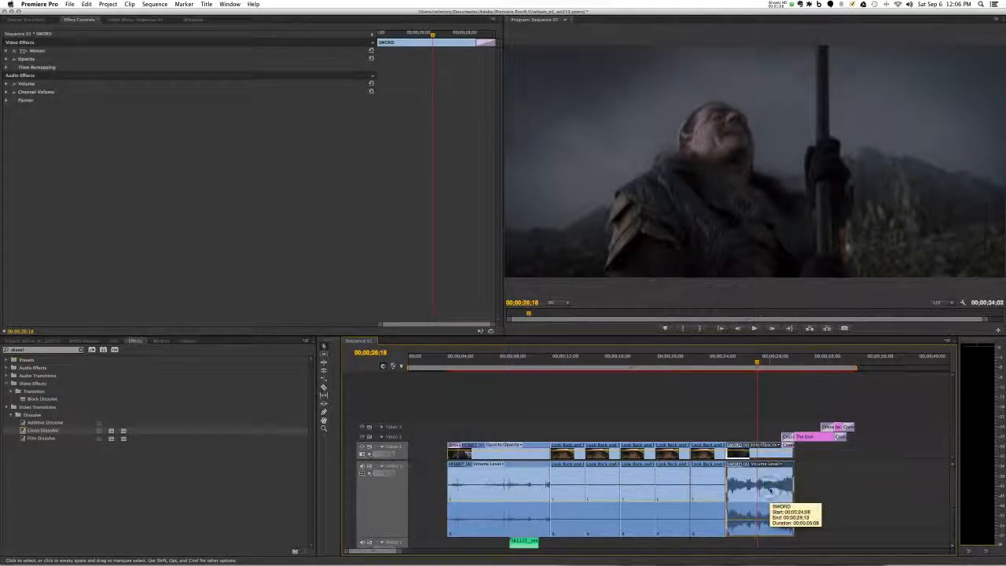
pyautogui.rightClick(770, 490)
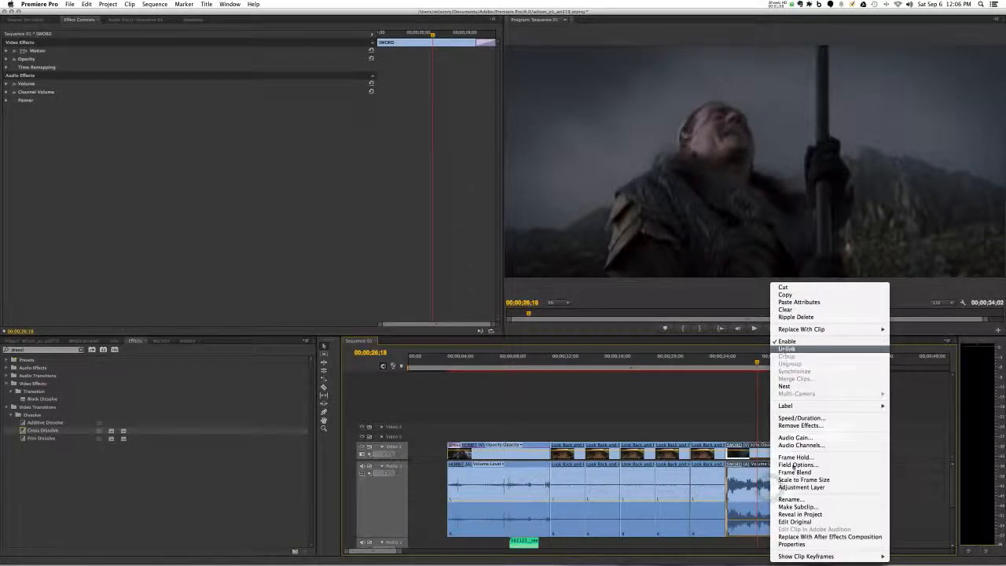
pyautogui.click(784, 349)
pyautogui.click(815, 468)
pyautogui.click(792, 474)
pyautogui.moveTo(792, 474); pyautogui.dragTo(846, 473)
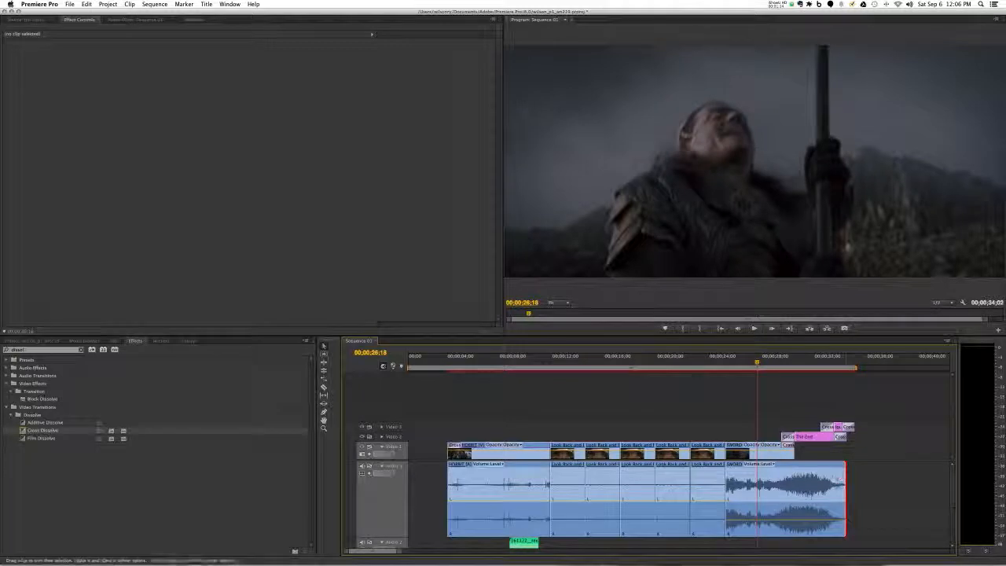
# - Turn on volume Level animation for the SWORD audio at 00;00;29;14, where its video ends, keeping the current level
pyautogui.moveTo(759, 367); pyautogui.dragTo(796, 367)
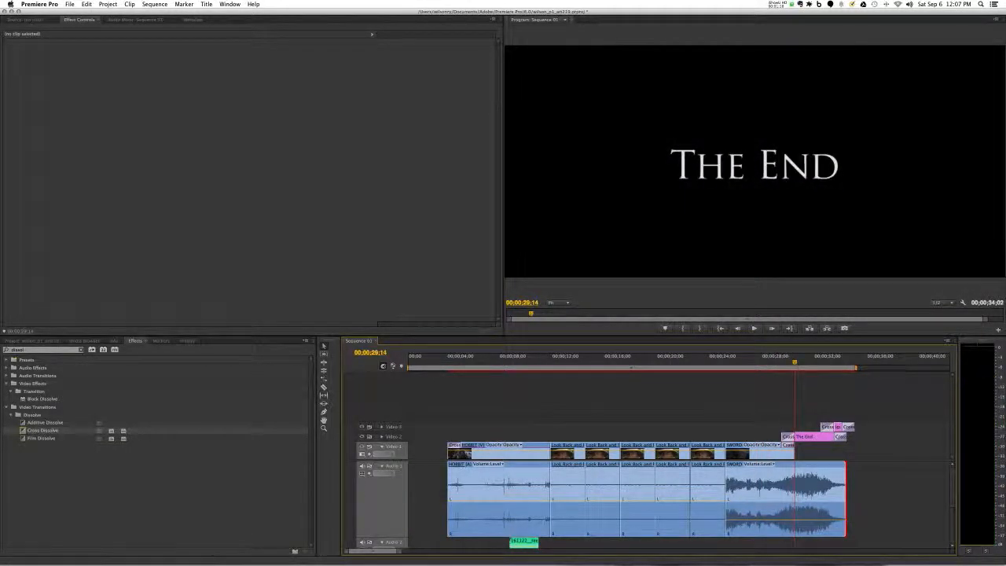
pyautogui.click(369, 474)
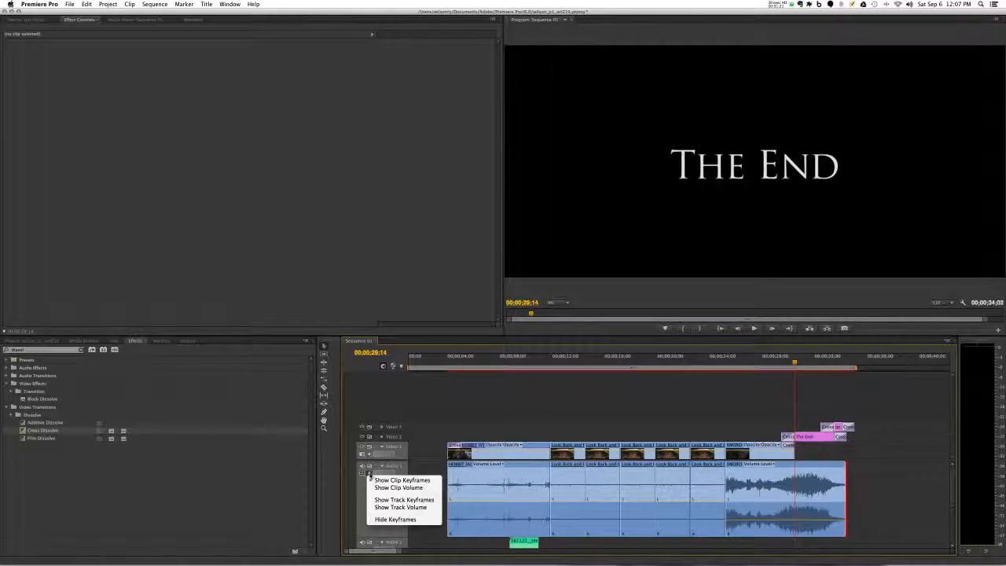
pyautogui.click(368, 472)
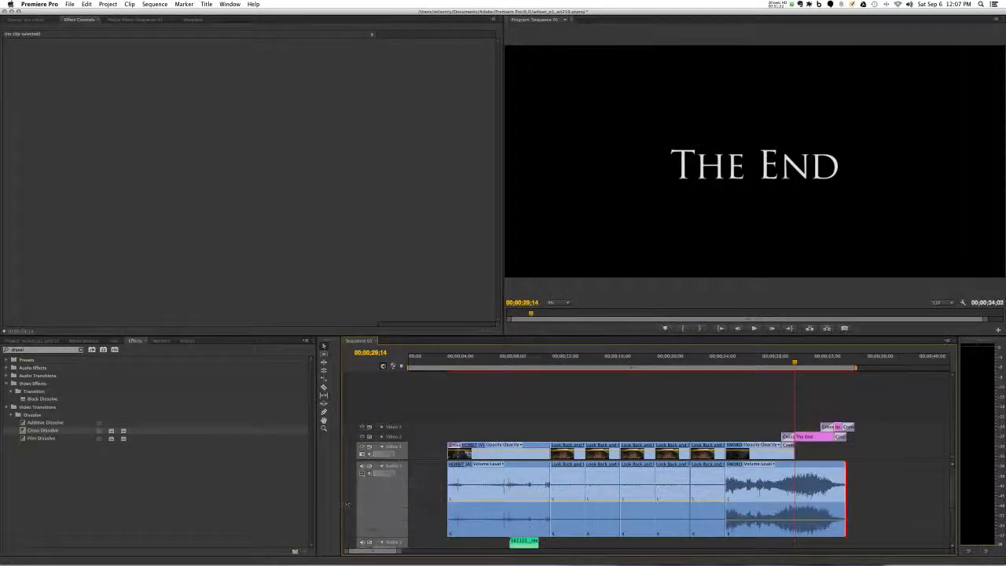
pyautogui.click(893, 481)
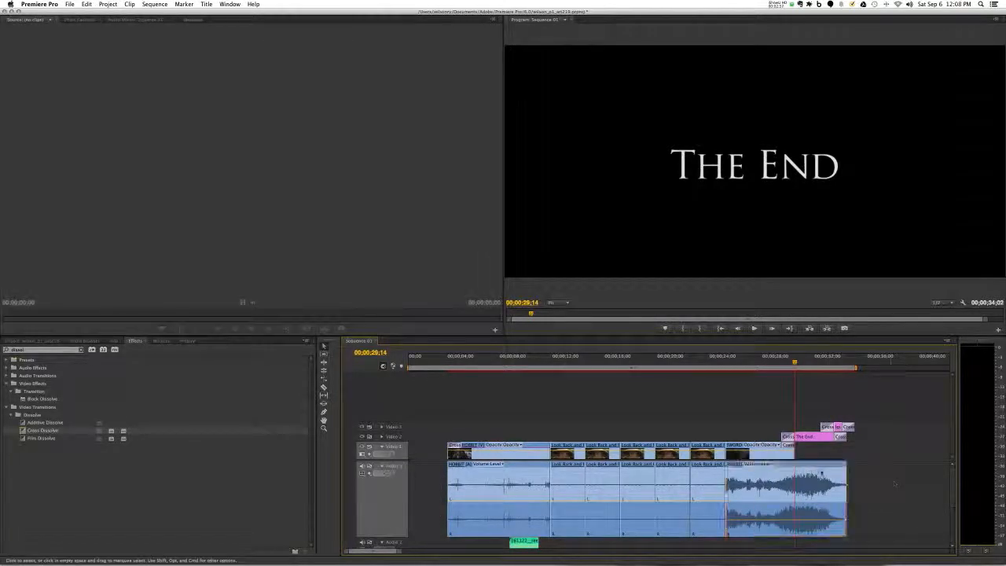
pyautogui.click(821, 470)
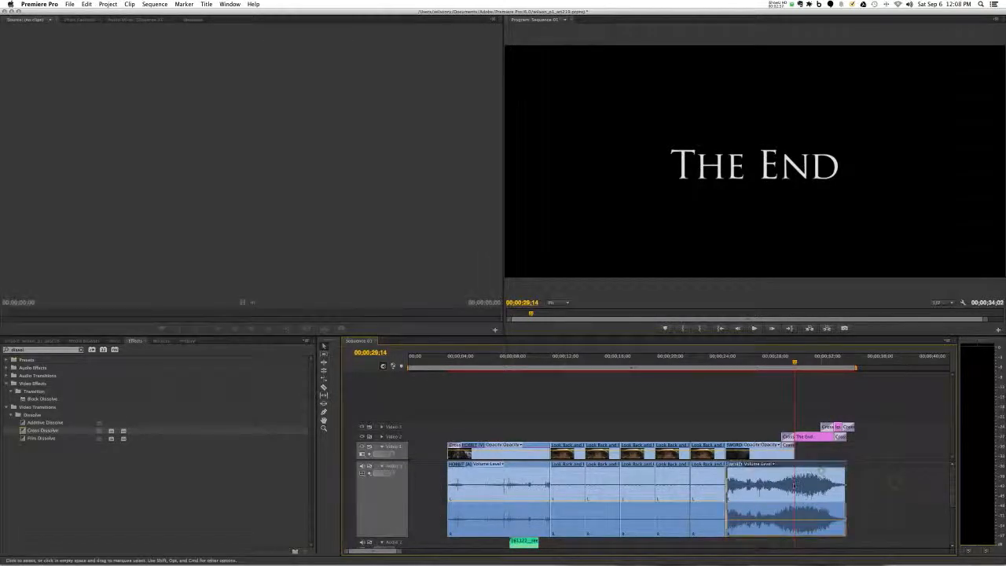
pyautogui.click(77, 20)
pyautogui.click(7, 51)
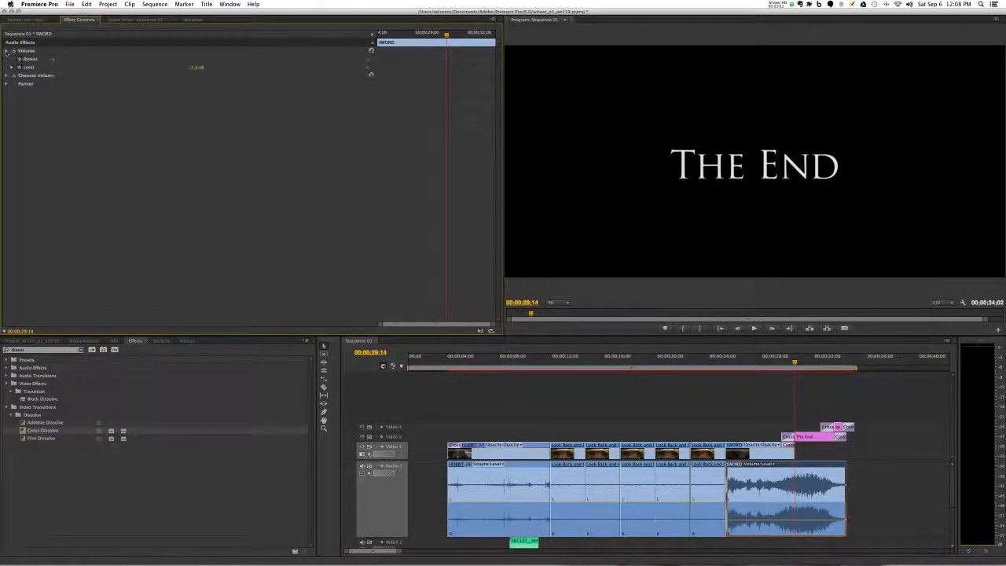
pyautogui.click(12, 67)
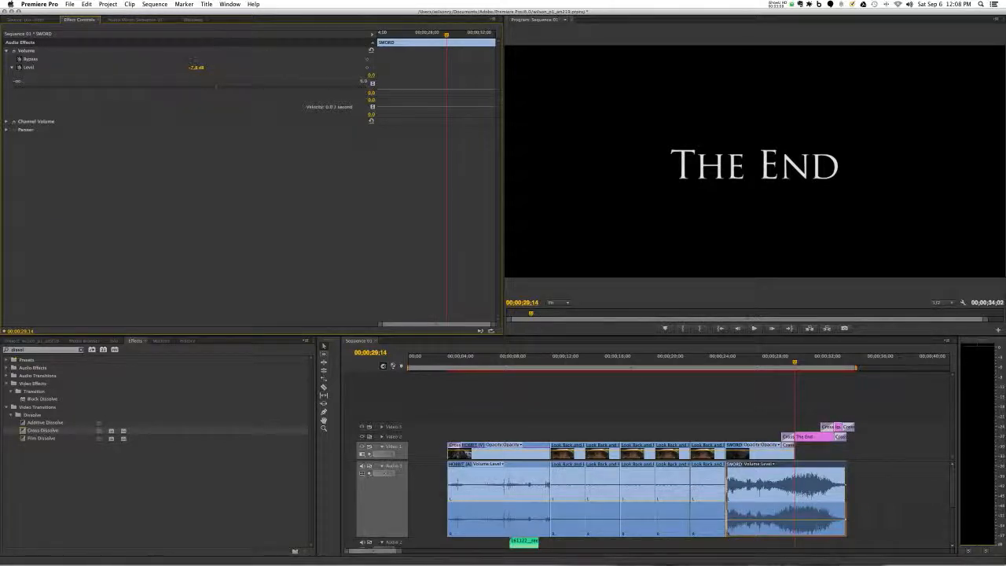
pyautogui.click(11, 67)
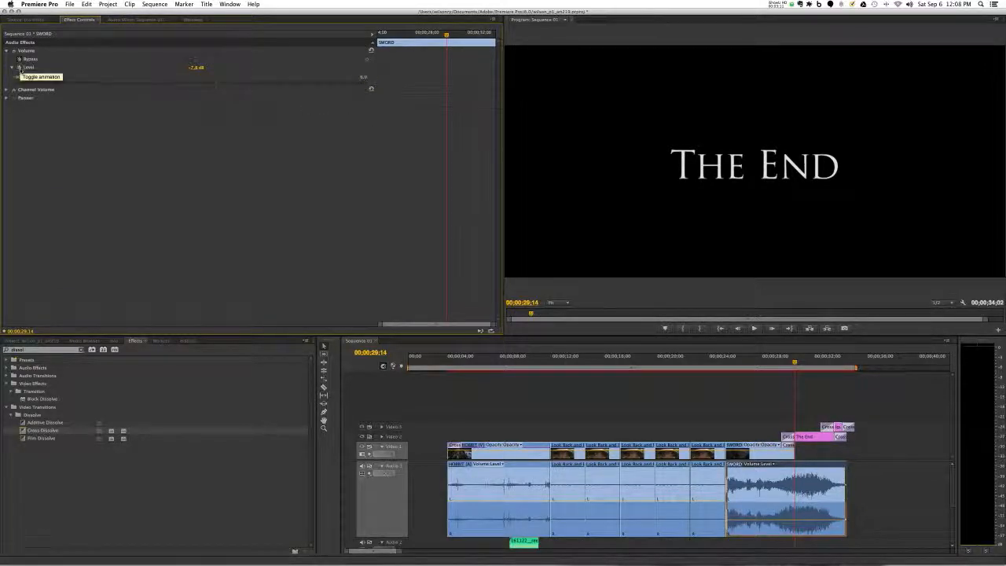
pyautogui.click(19, 68)
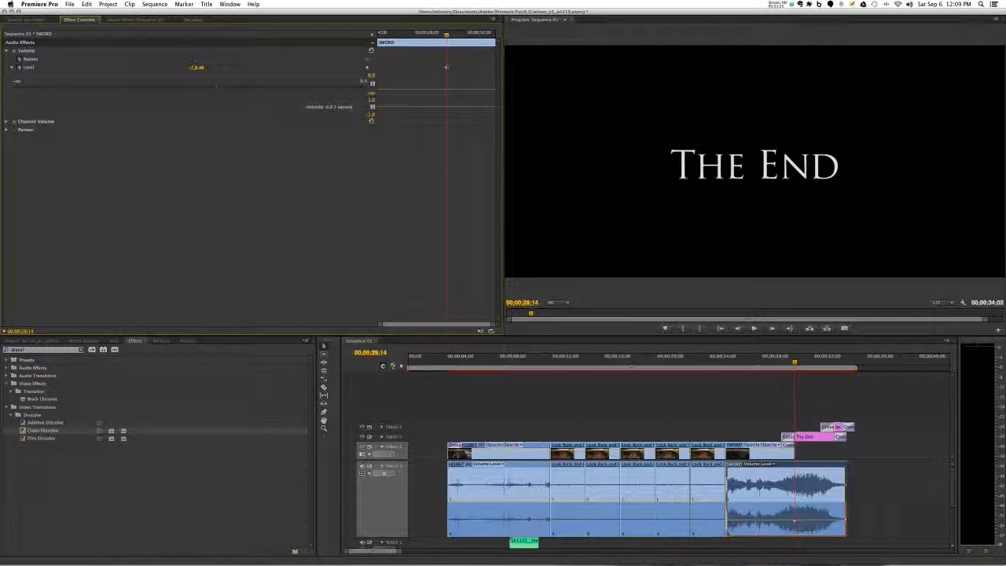
# - Add a volume Level keyframe at 00;00;33;14 on the SWORD audio, lower it to silence, and preview the fade-out
pyautogui.press('space')
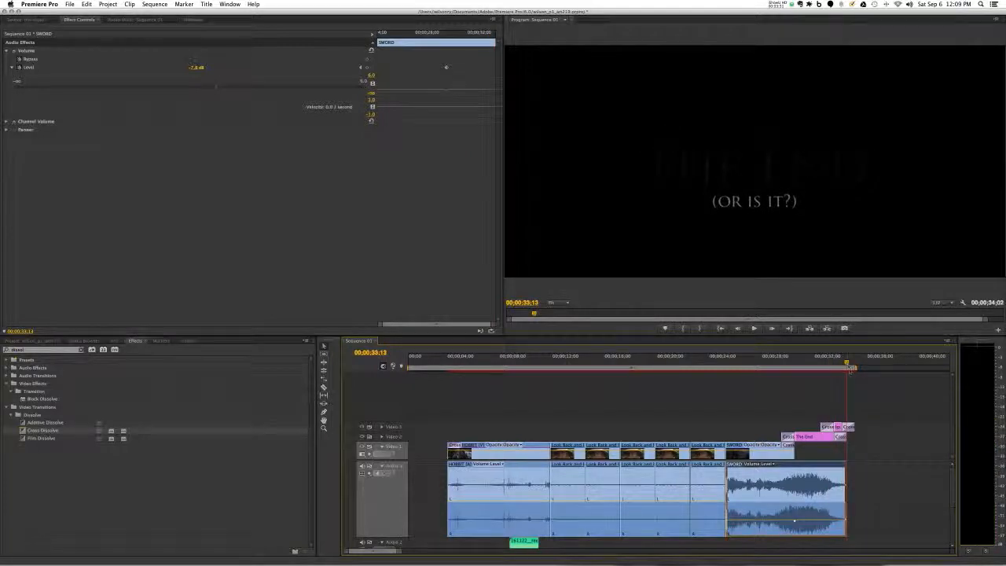
pyautogui.moveTo(847, 364); pyautogui.dragTo(853, 367)
pyautogui.click(367, 68)
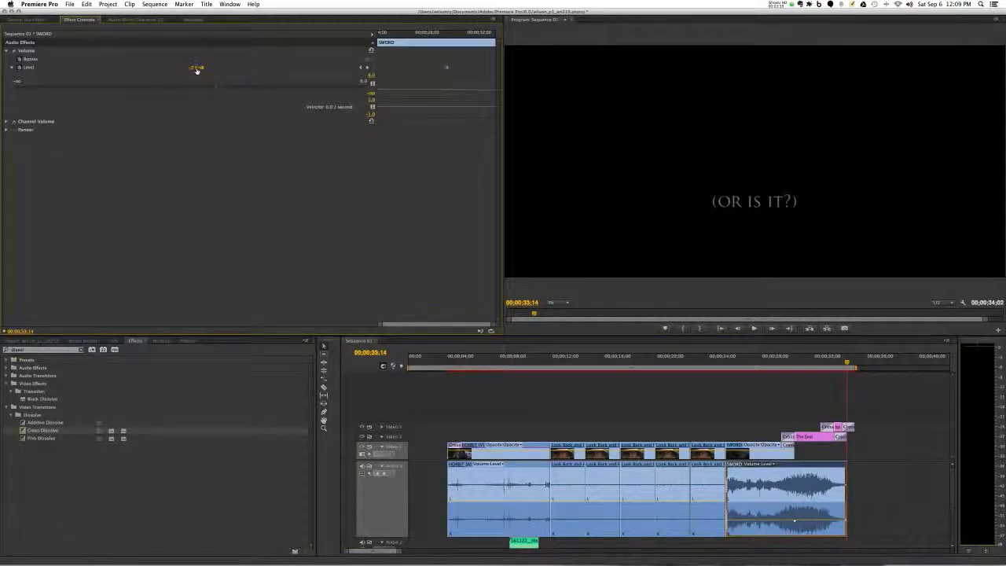
pyautogui.moveTo(198, 67); pyautogui.dragTo(157, 68)
pyautogui.click(774, 364)
pyautogui.press('space')
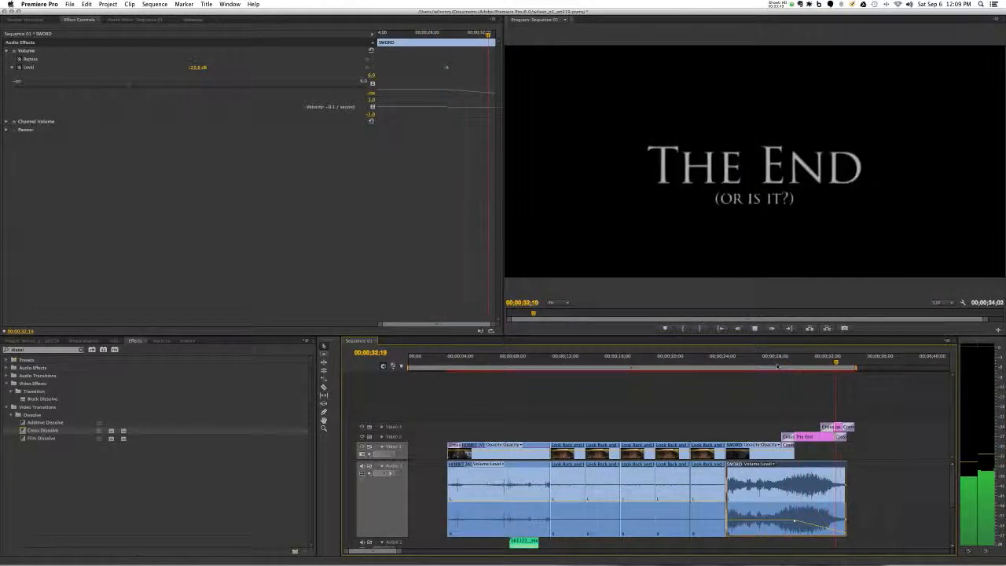
pyautogui.press('space')
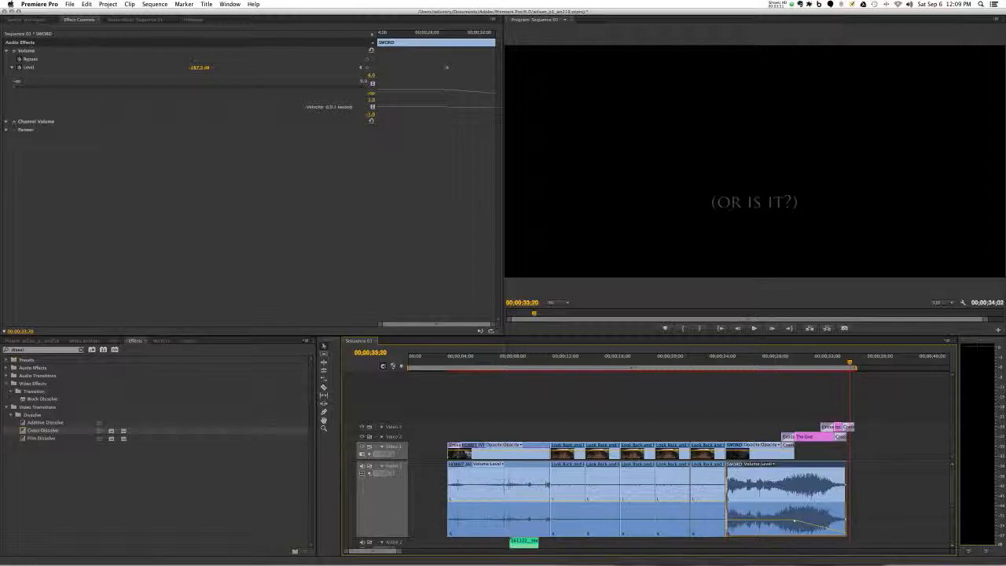
# - Move the first volume keyframe of the SWORD audio to about 00;00;32;09 for a quicker fade-out and preview it
pyautogui.moveTo(850, 364); pyautogui.dragTo(831, 367)
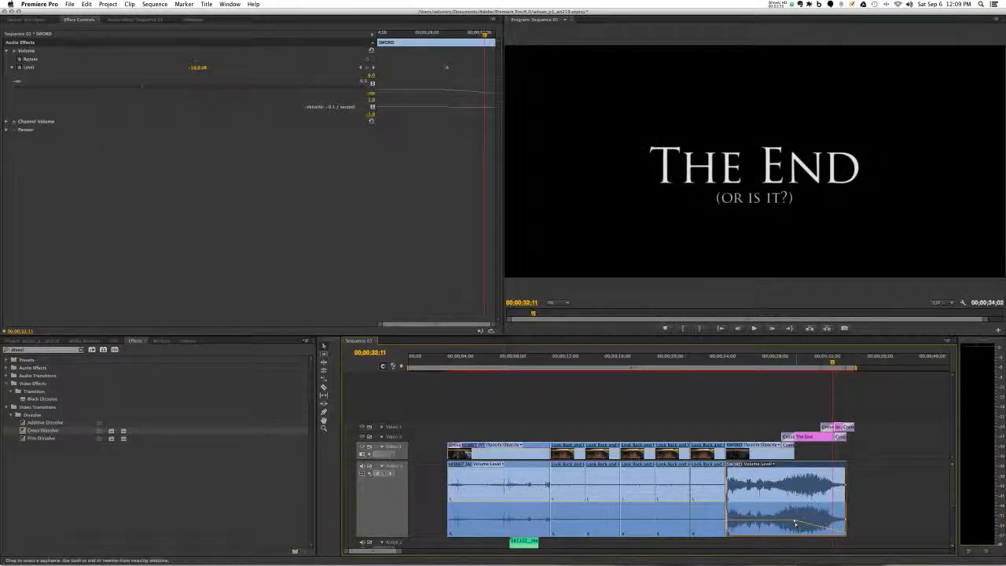
pyautogui.moveTo(795, 525); pyautogui.dragTo(798, 523)
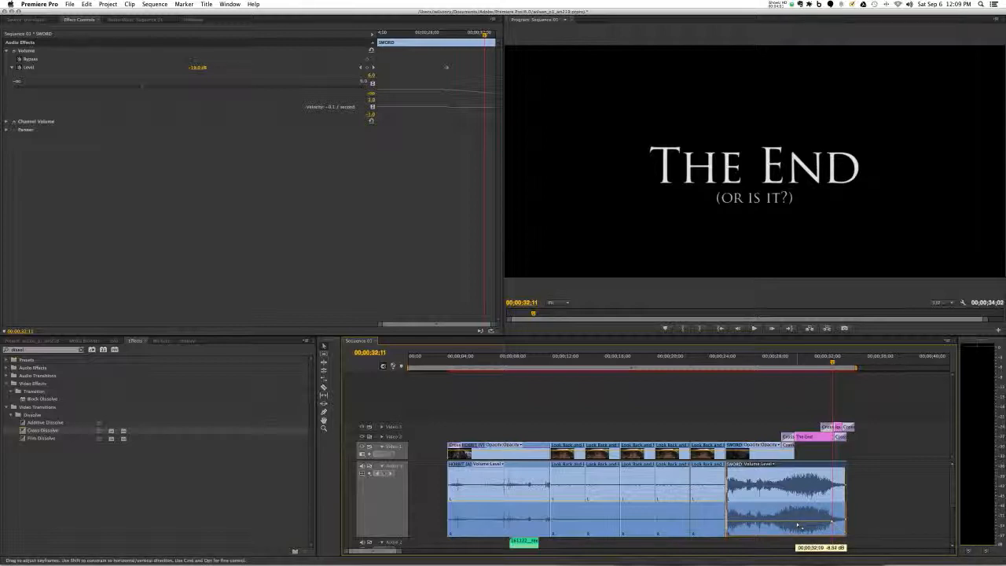
pyautogui.moveTo(797, 524); pyautogui.dragTo(833, 523)
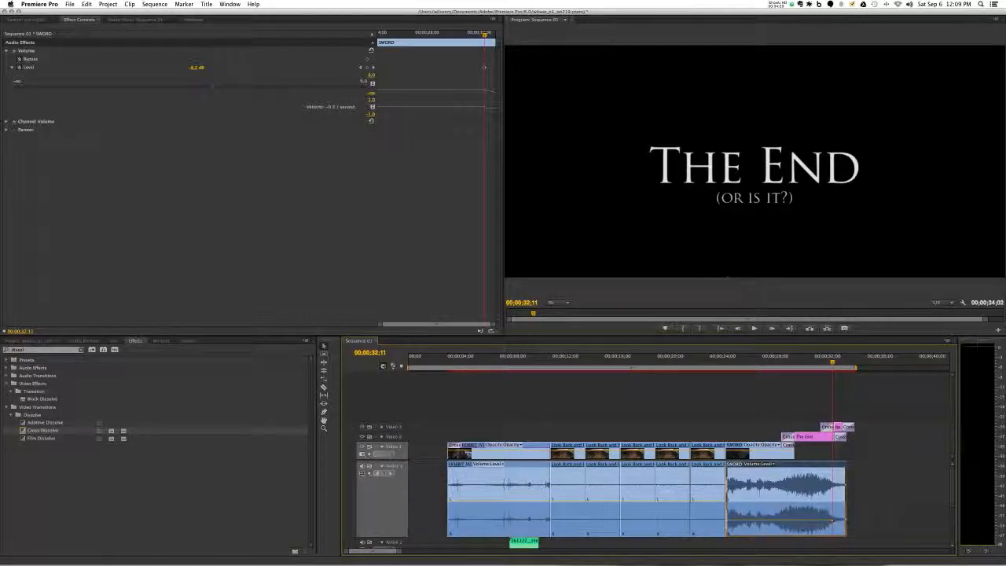
pyautogui.click(776, 363)
pyautogui.press('space')
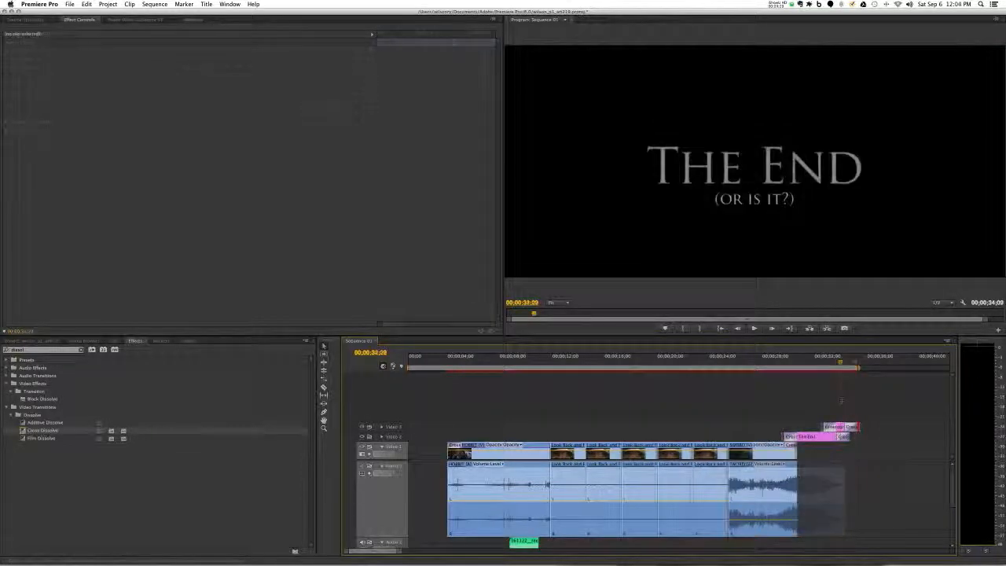
pyautogui.click(786, 6)
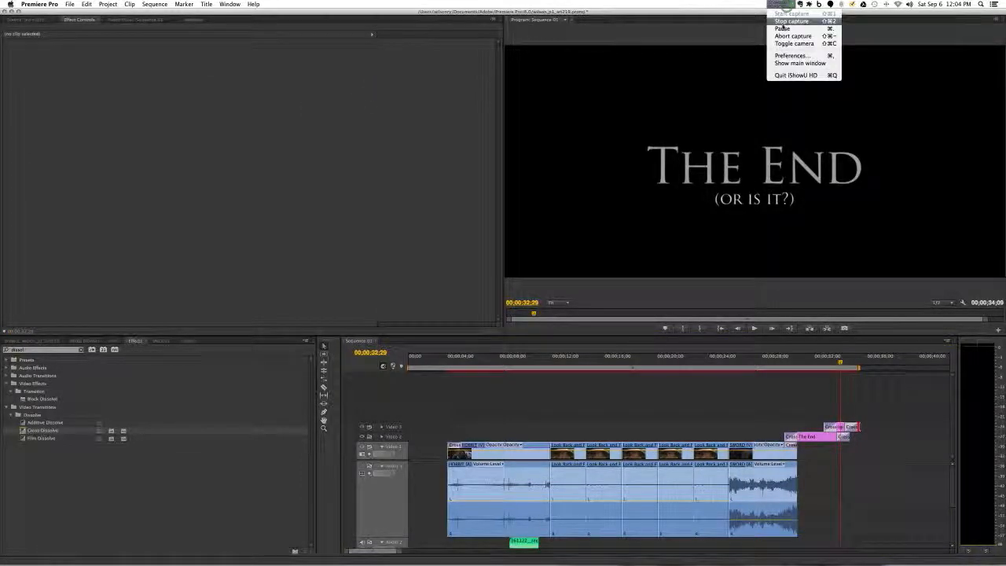